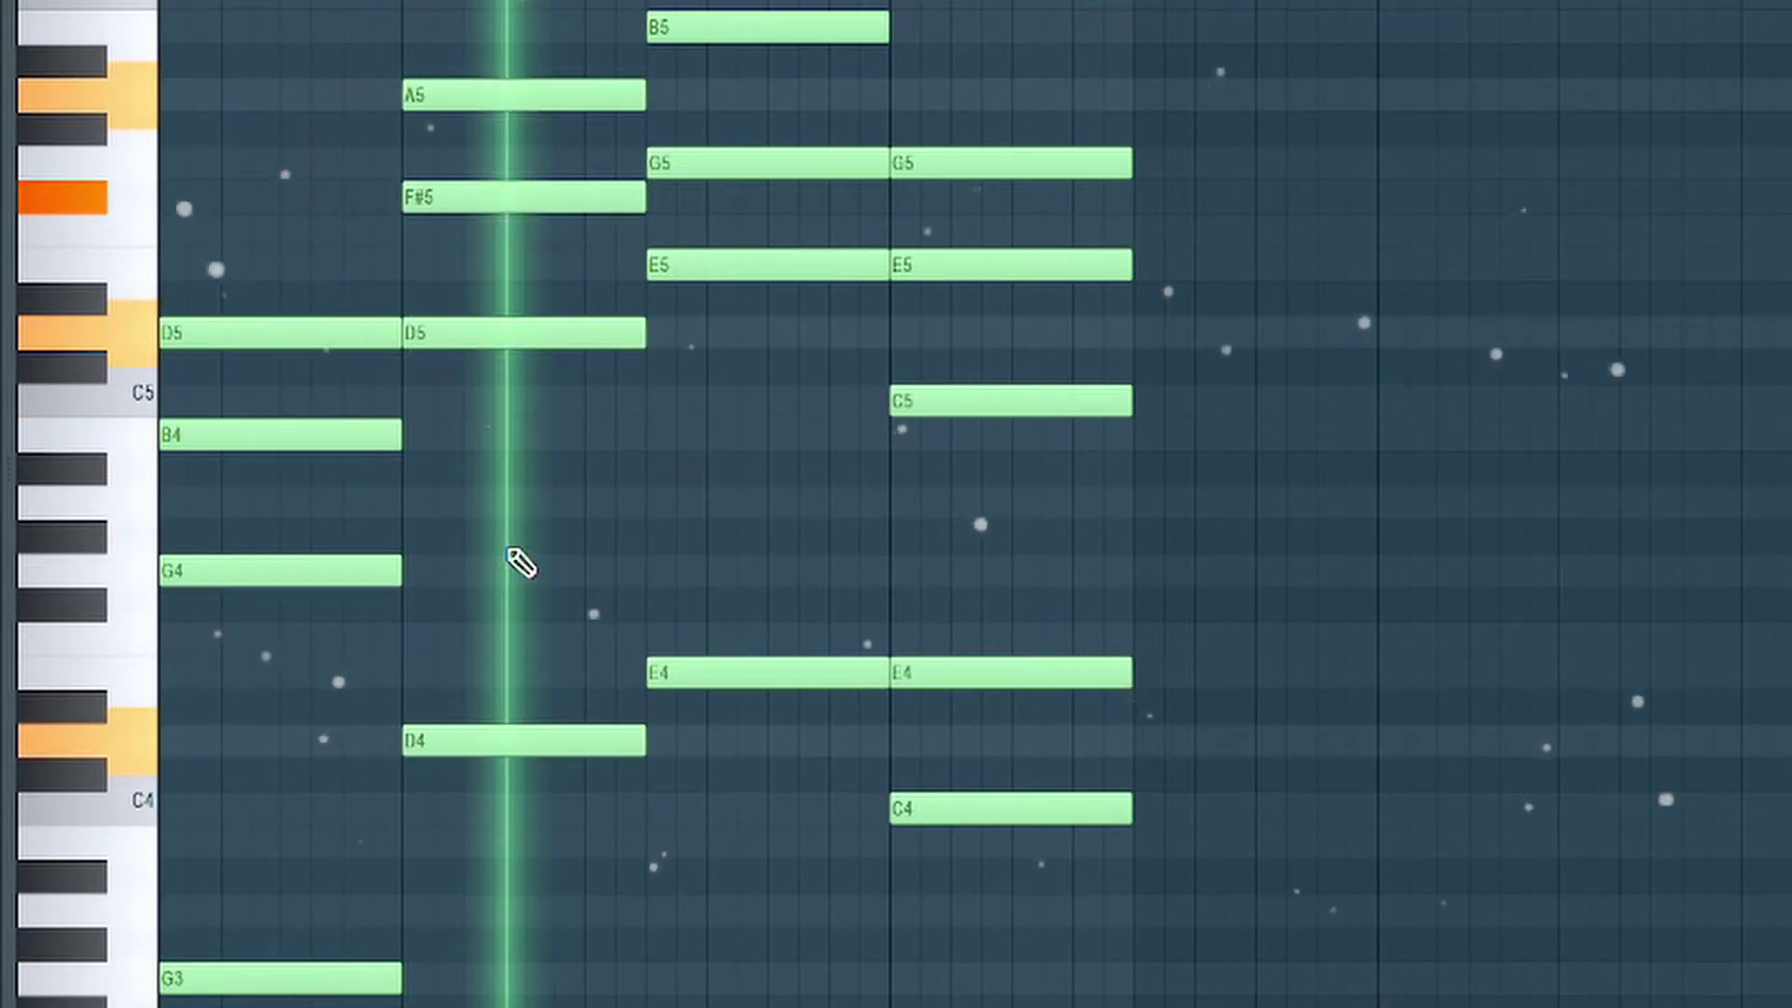
Lower the top notes of the D, Em and C chords one octave (G5 to G4) and play them back
drag(754, 457, 1004, 460)
click(996, 444)
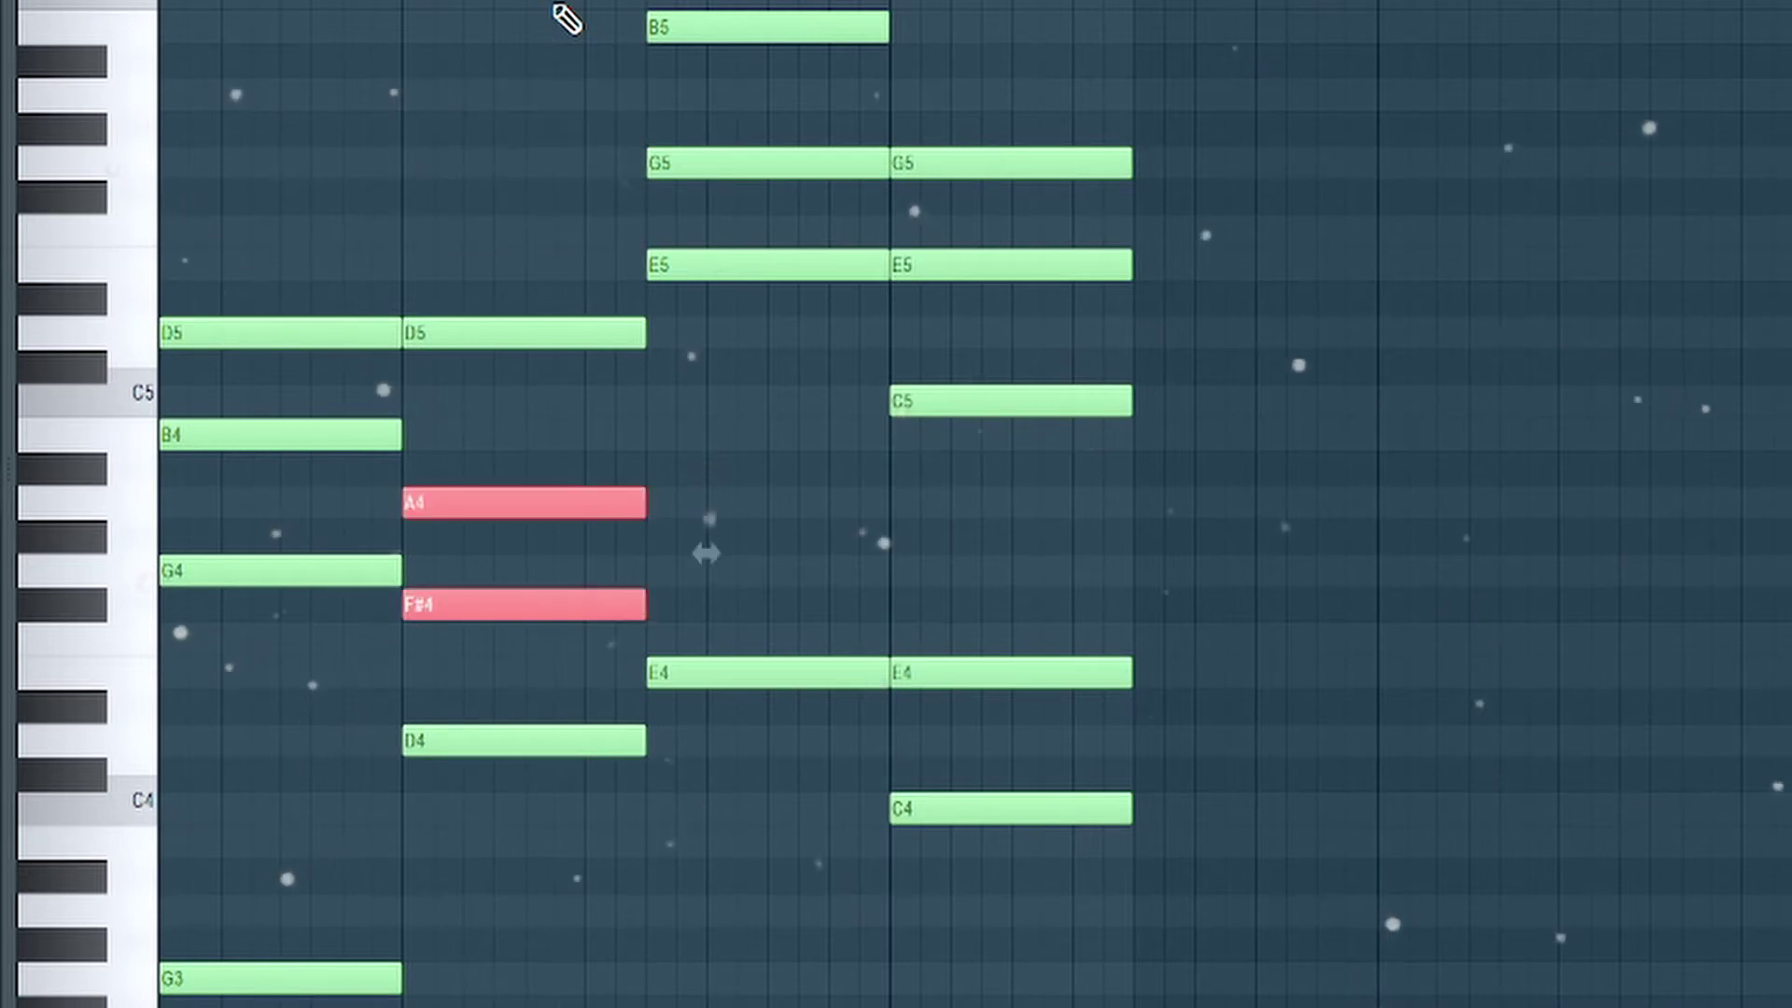
drag(666, 207, 747, 28)
scroll(949, 199, up, 3)
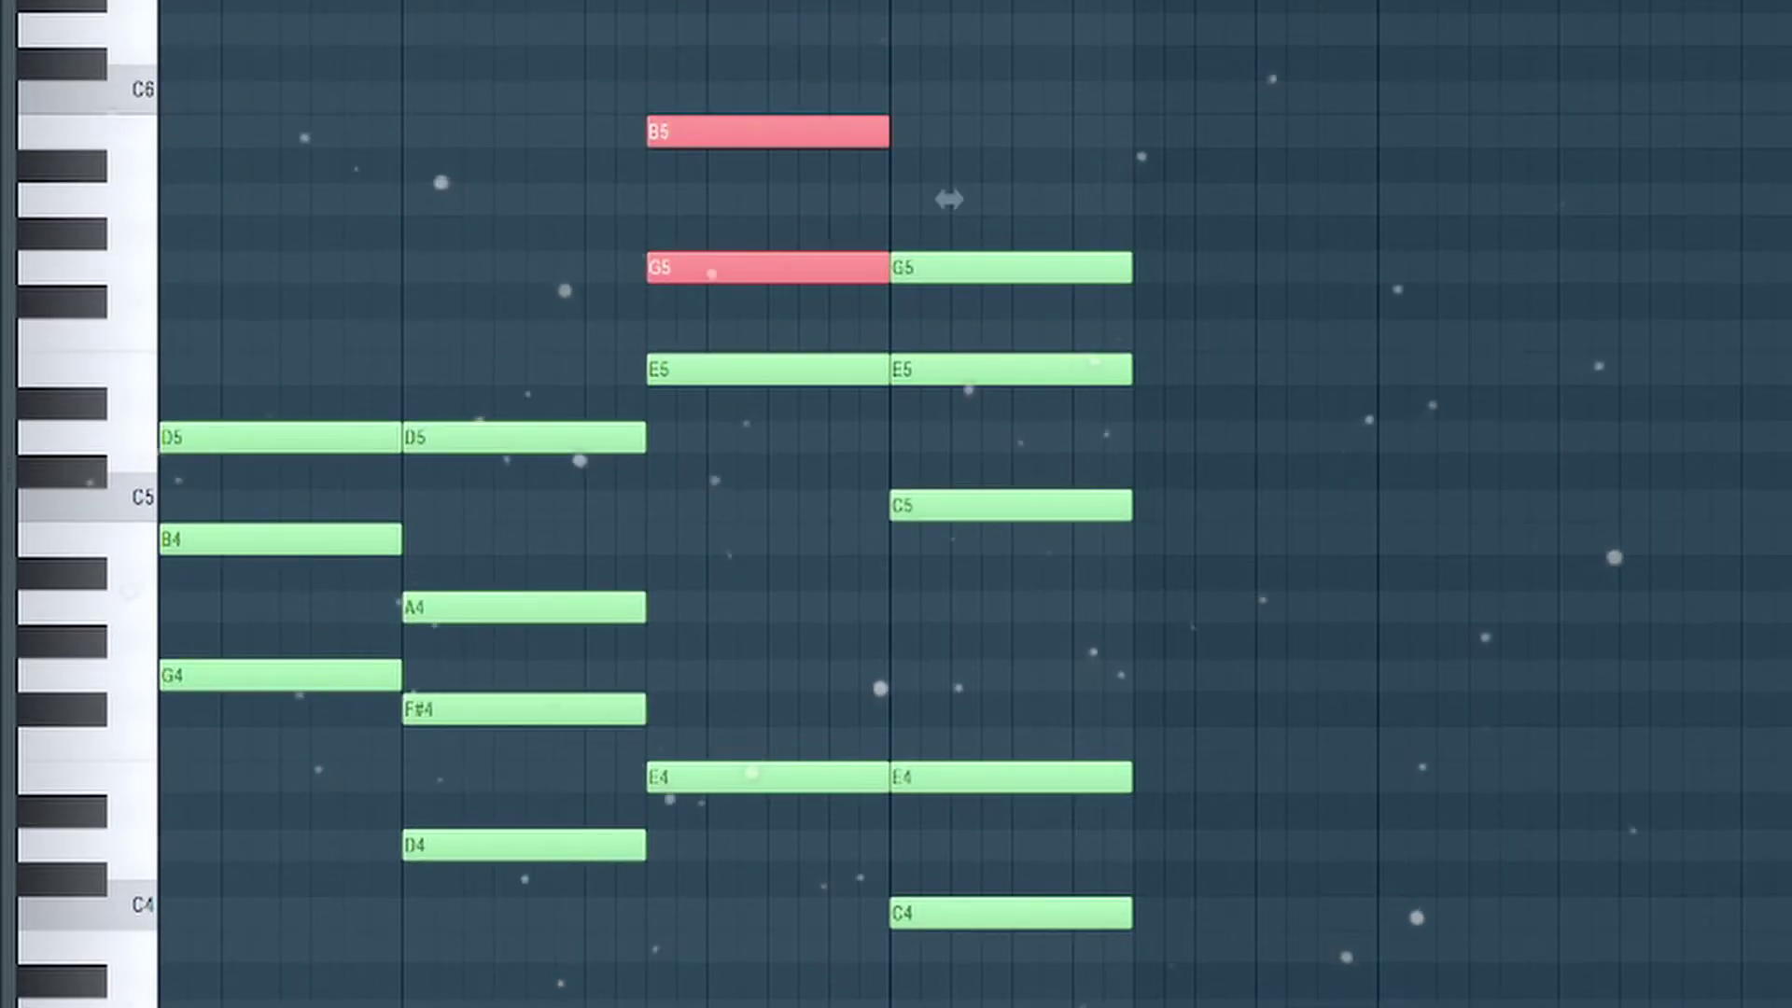
scroll(949, 606, down, 3)
ctrl+click(1201, 157)
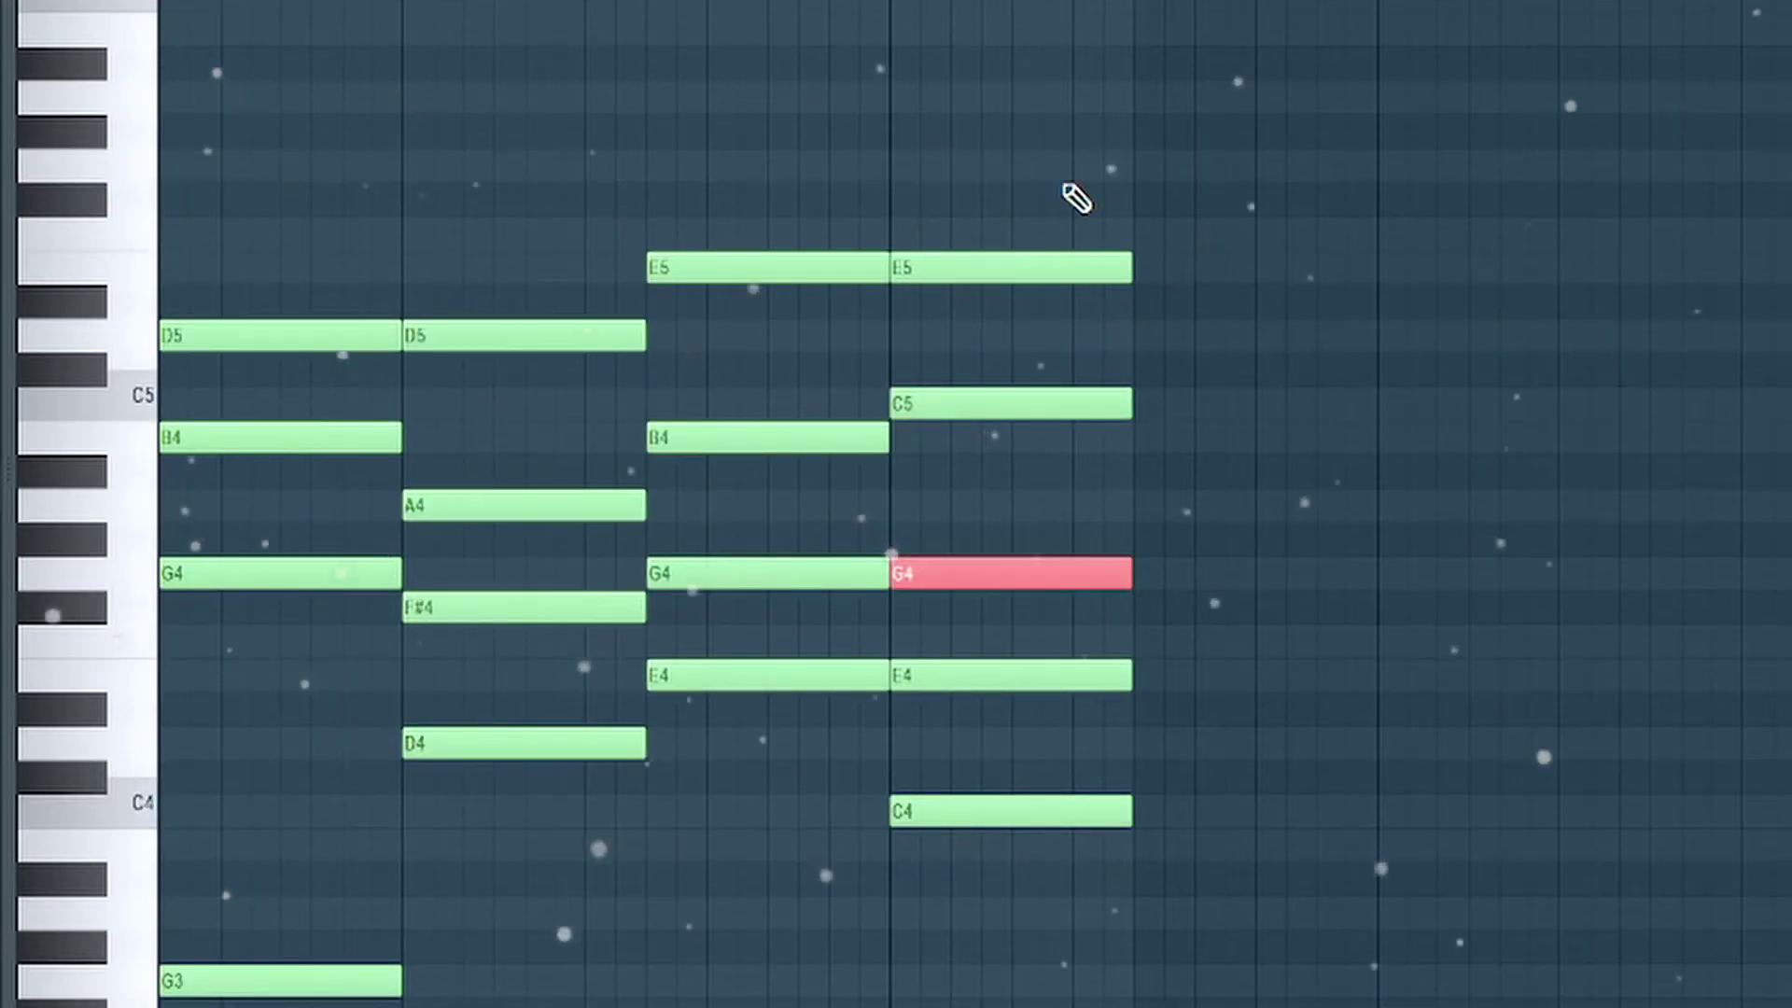
scroll(1729, 159, down, 3)
key(space)
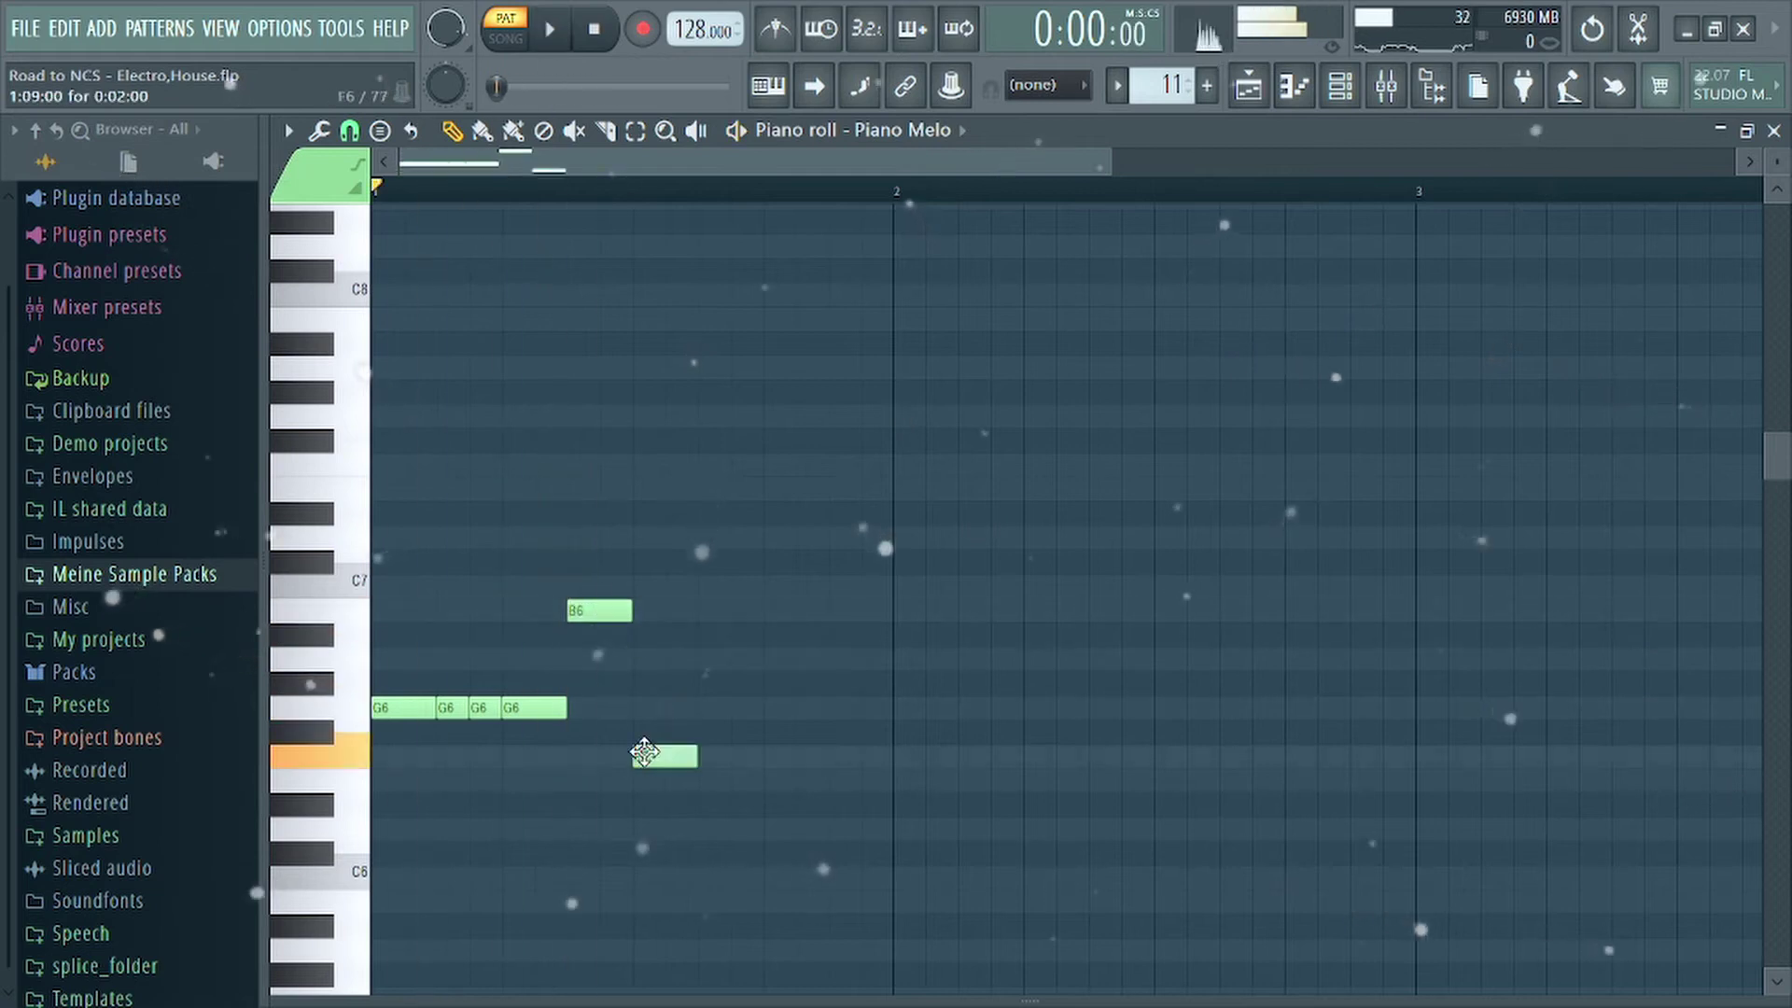
Raise F6 to F#6, add an A7 after B7, and copy a melody note into bar 2
drag(644, 751, 649, 728)
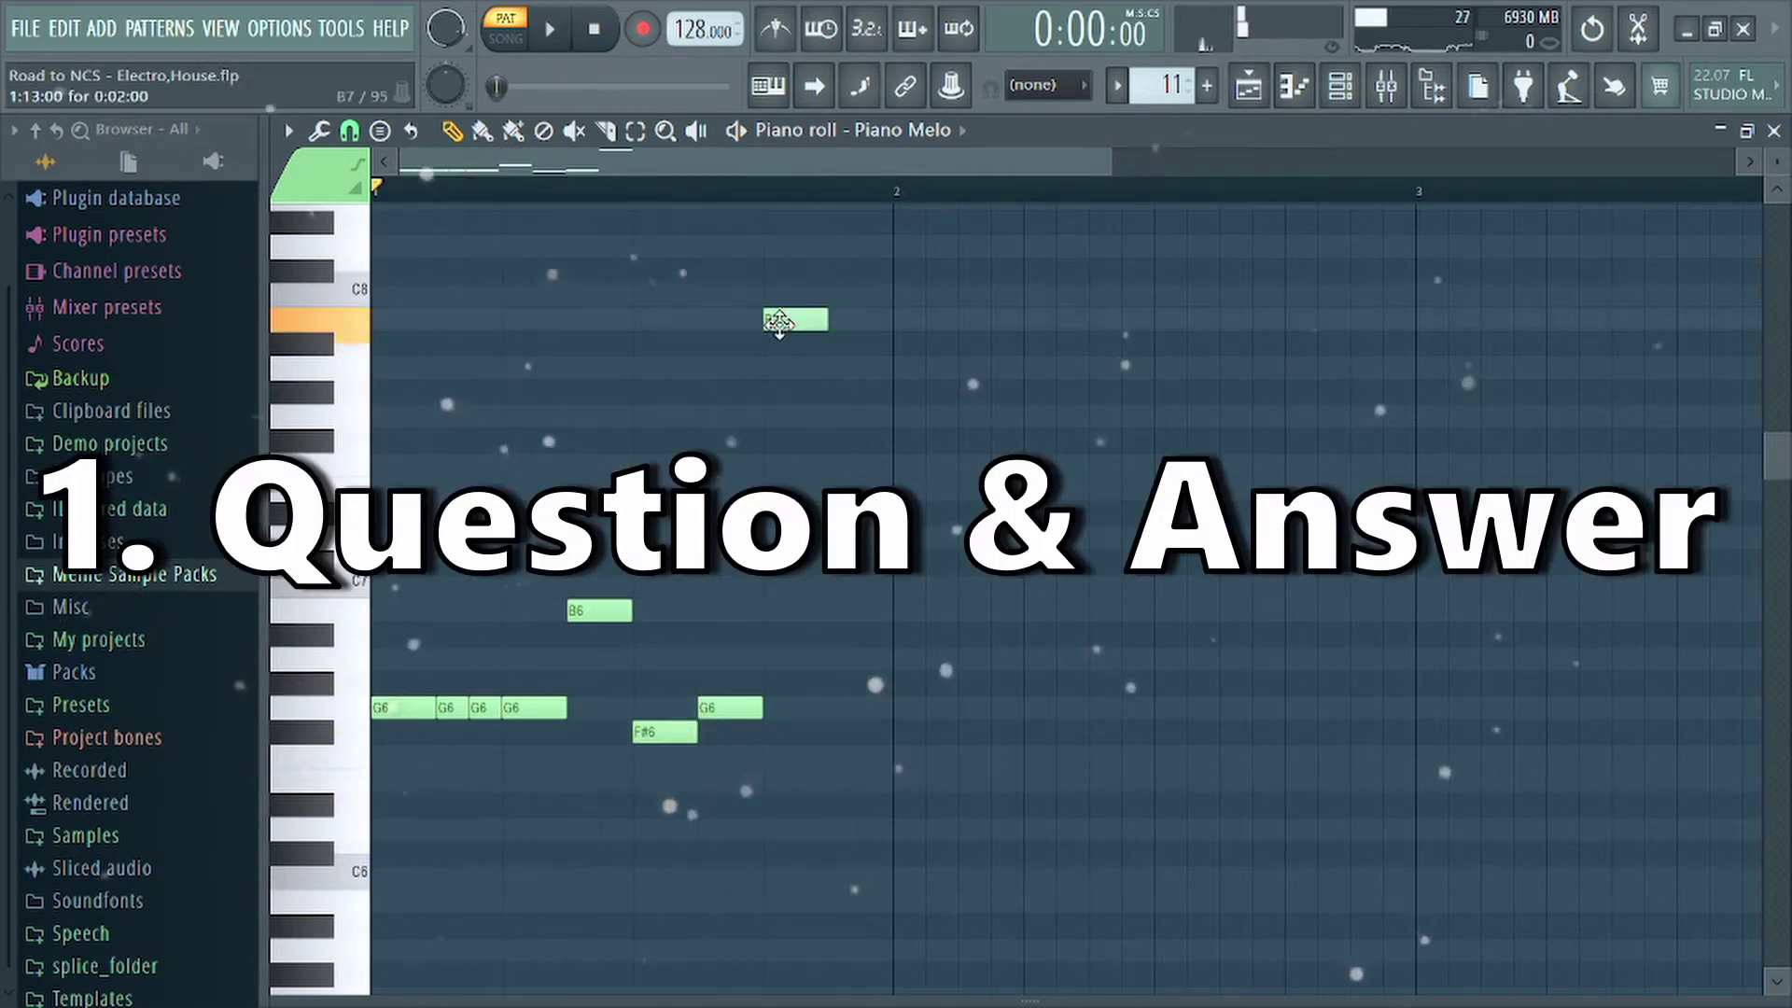
click(840, 369)
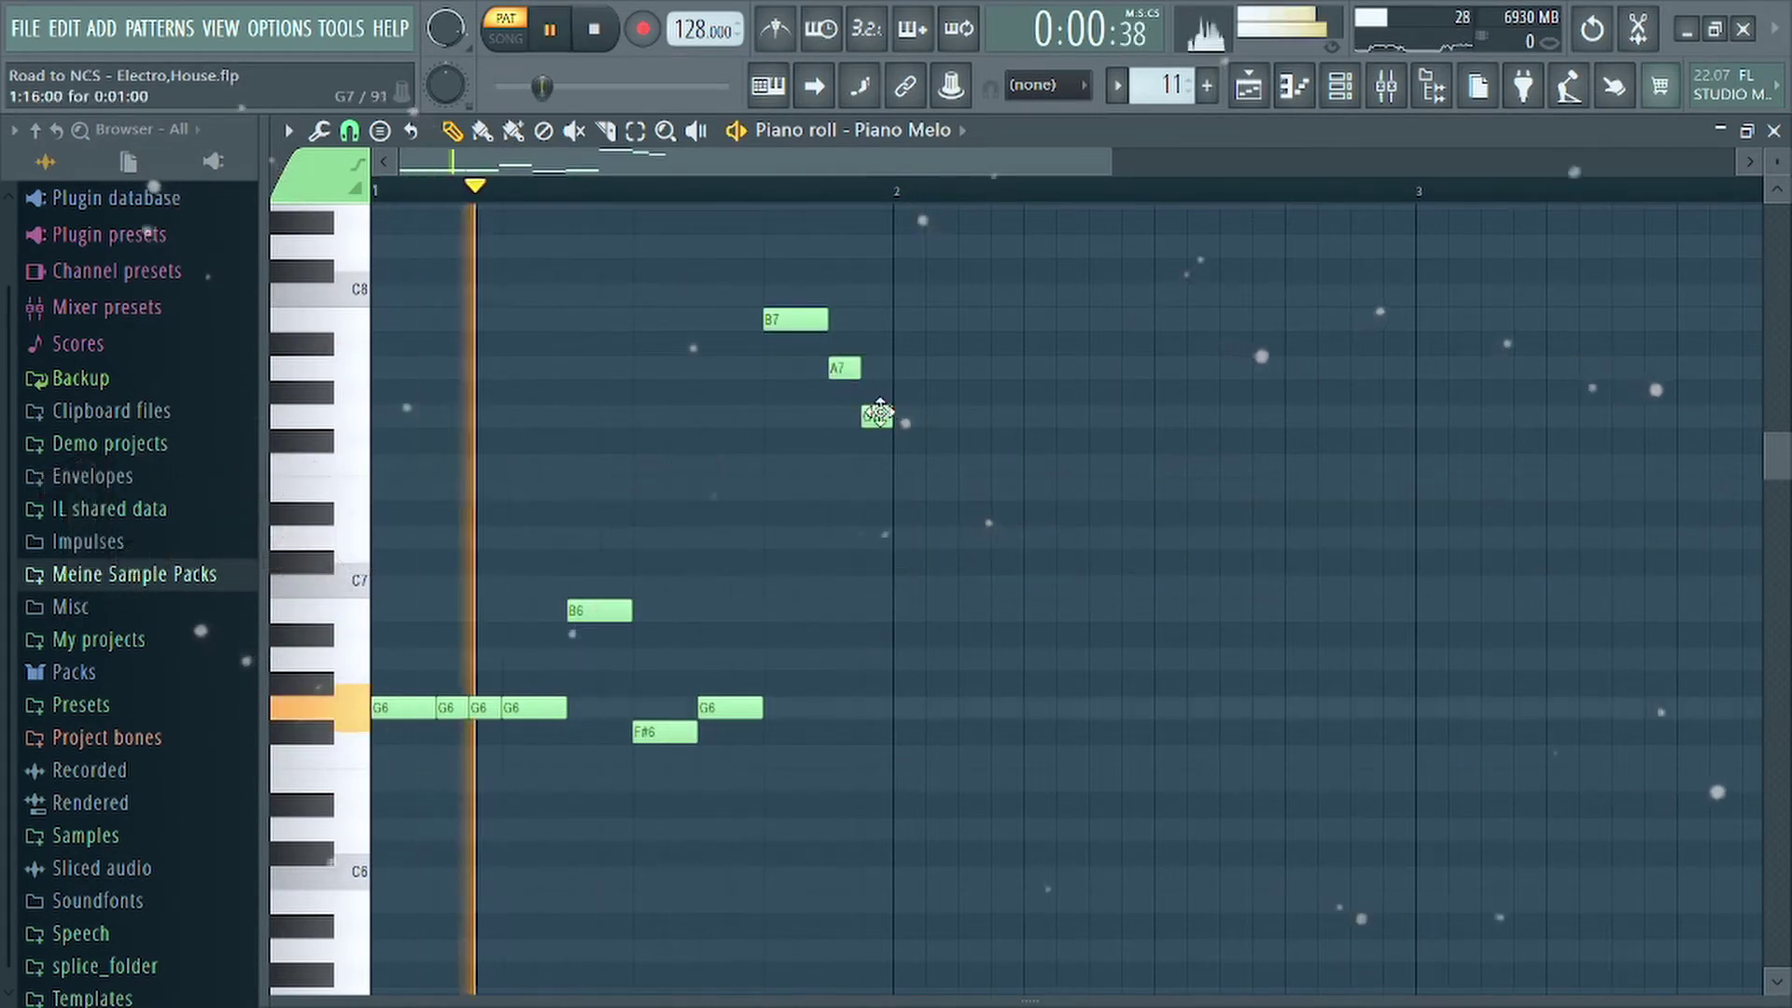
drag(705, 700, 929, 707)
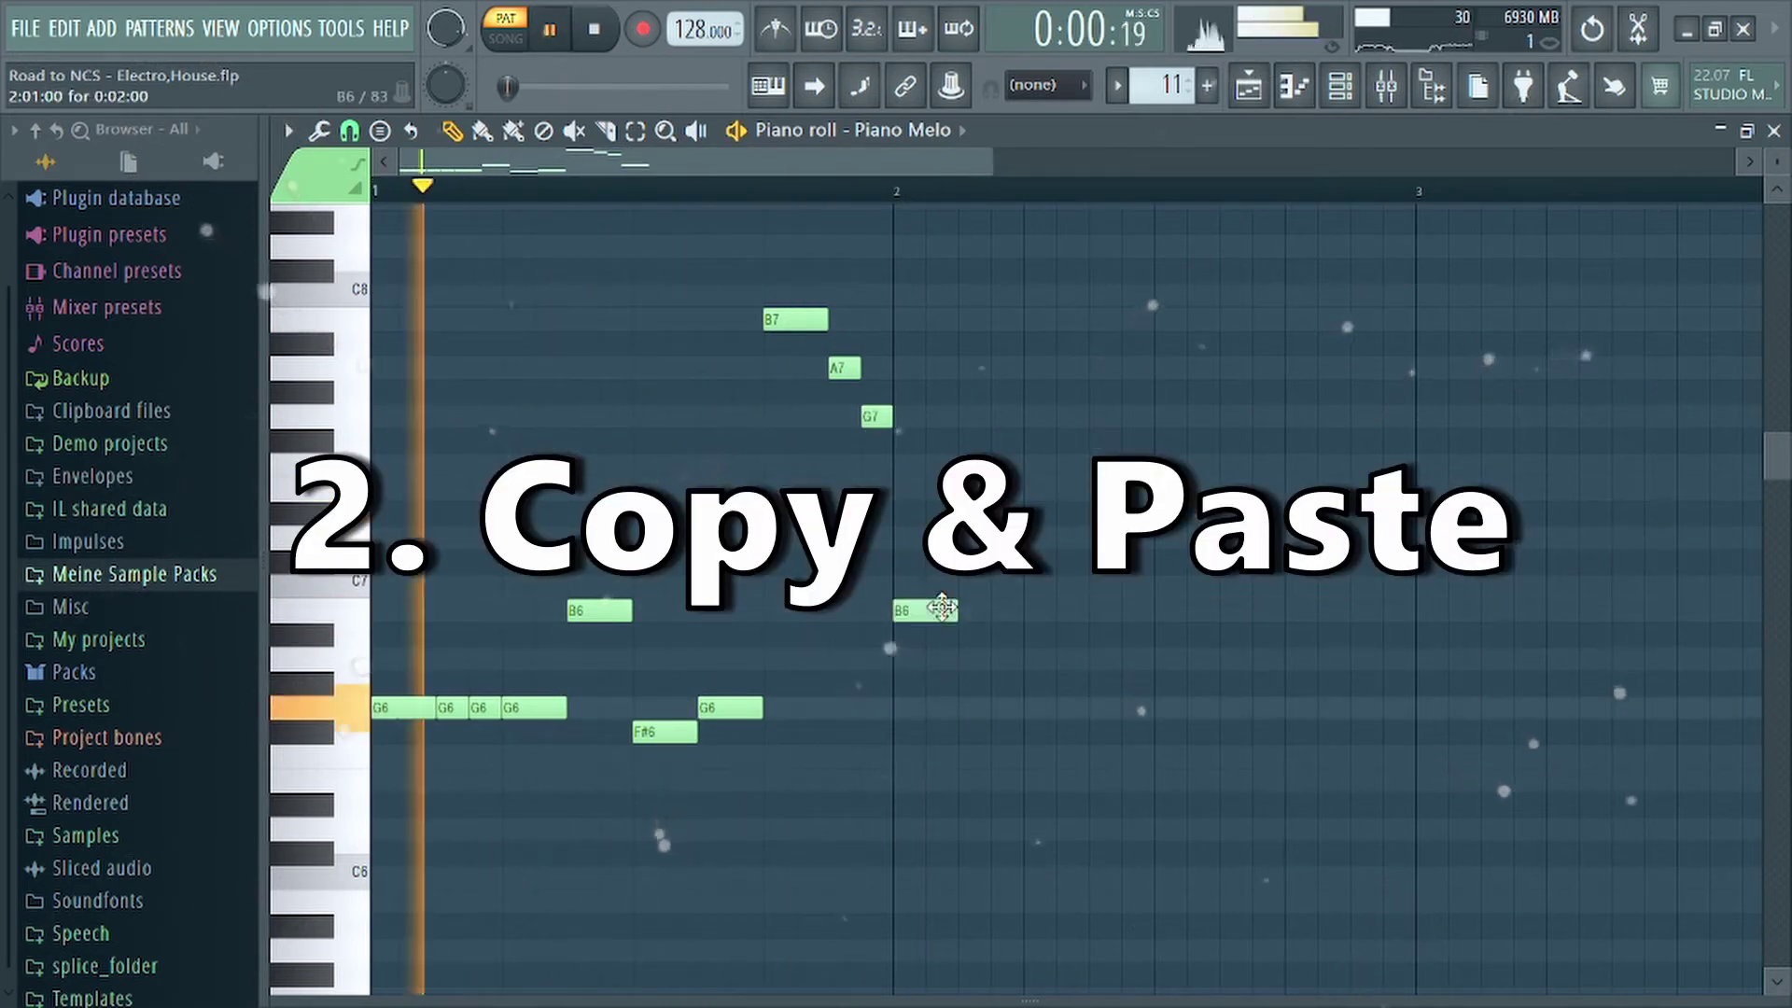
drag(940, 608, 924, 689)
key(space)
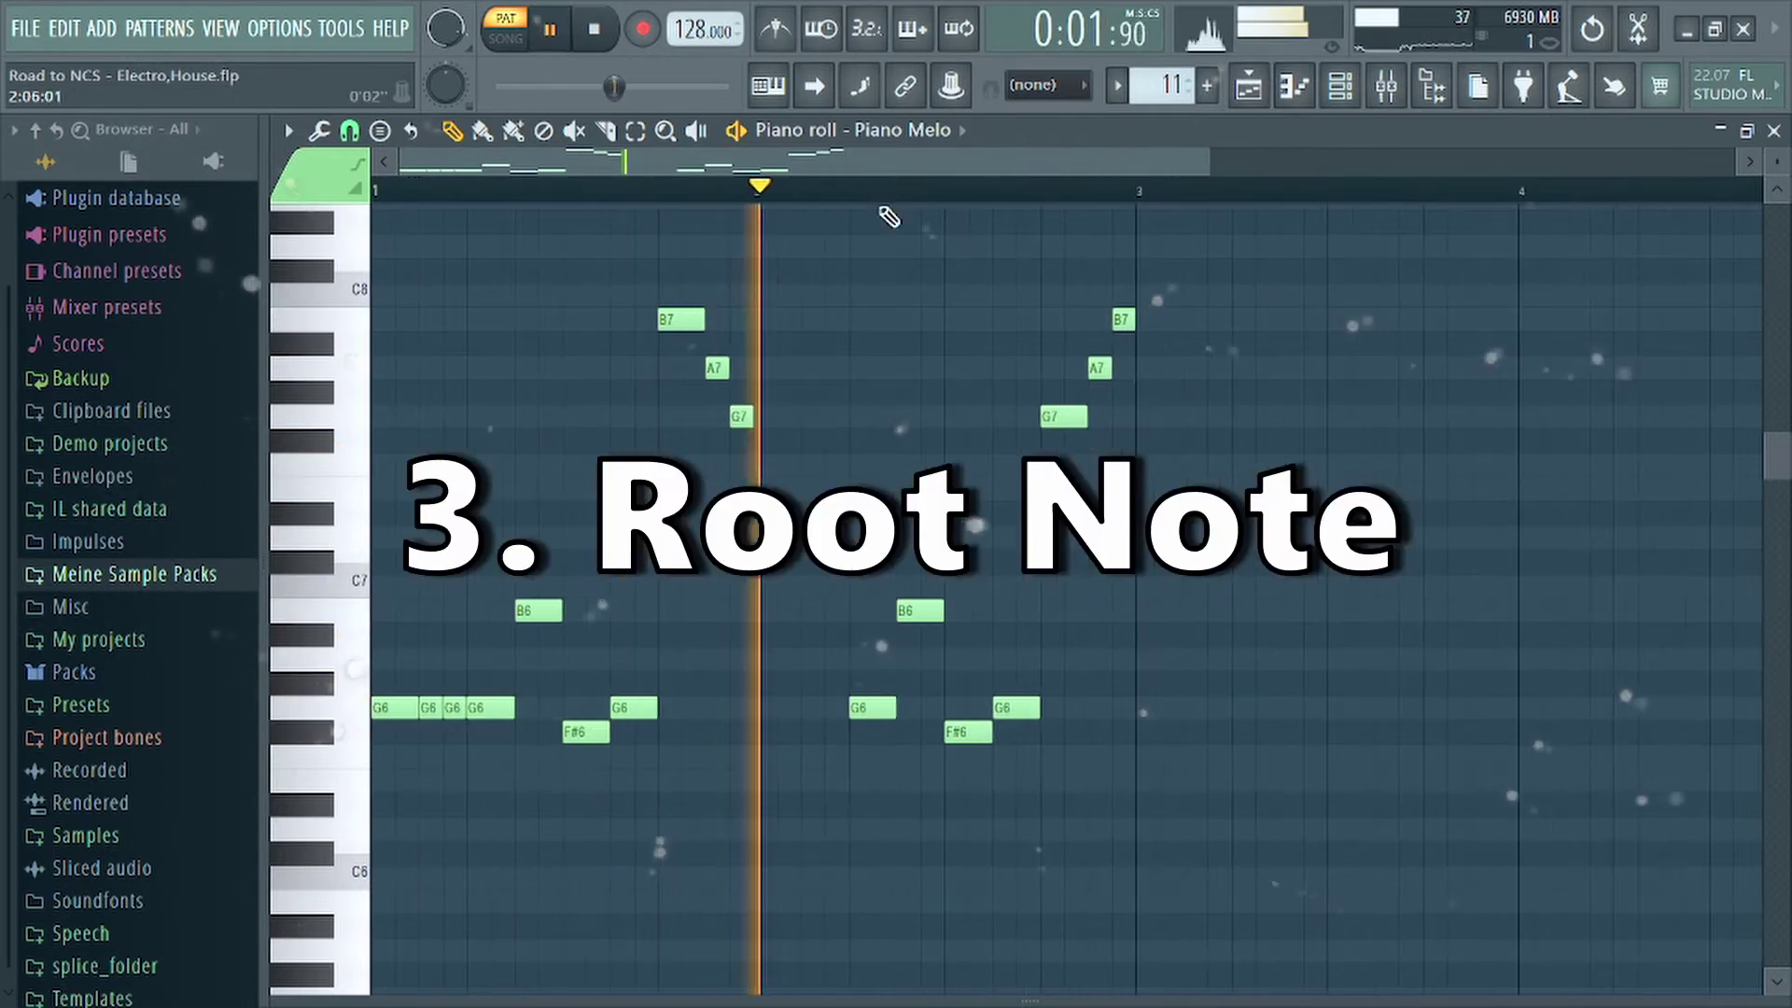
Duplicate the whole melody further along the bars and play the extended version
key(ctrl+a)
drag(417, 707, 655, 730)
key(space)
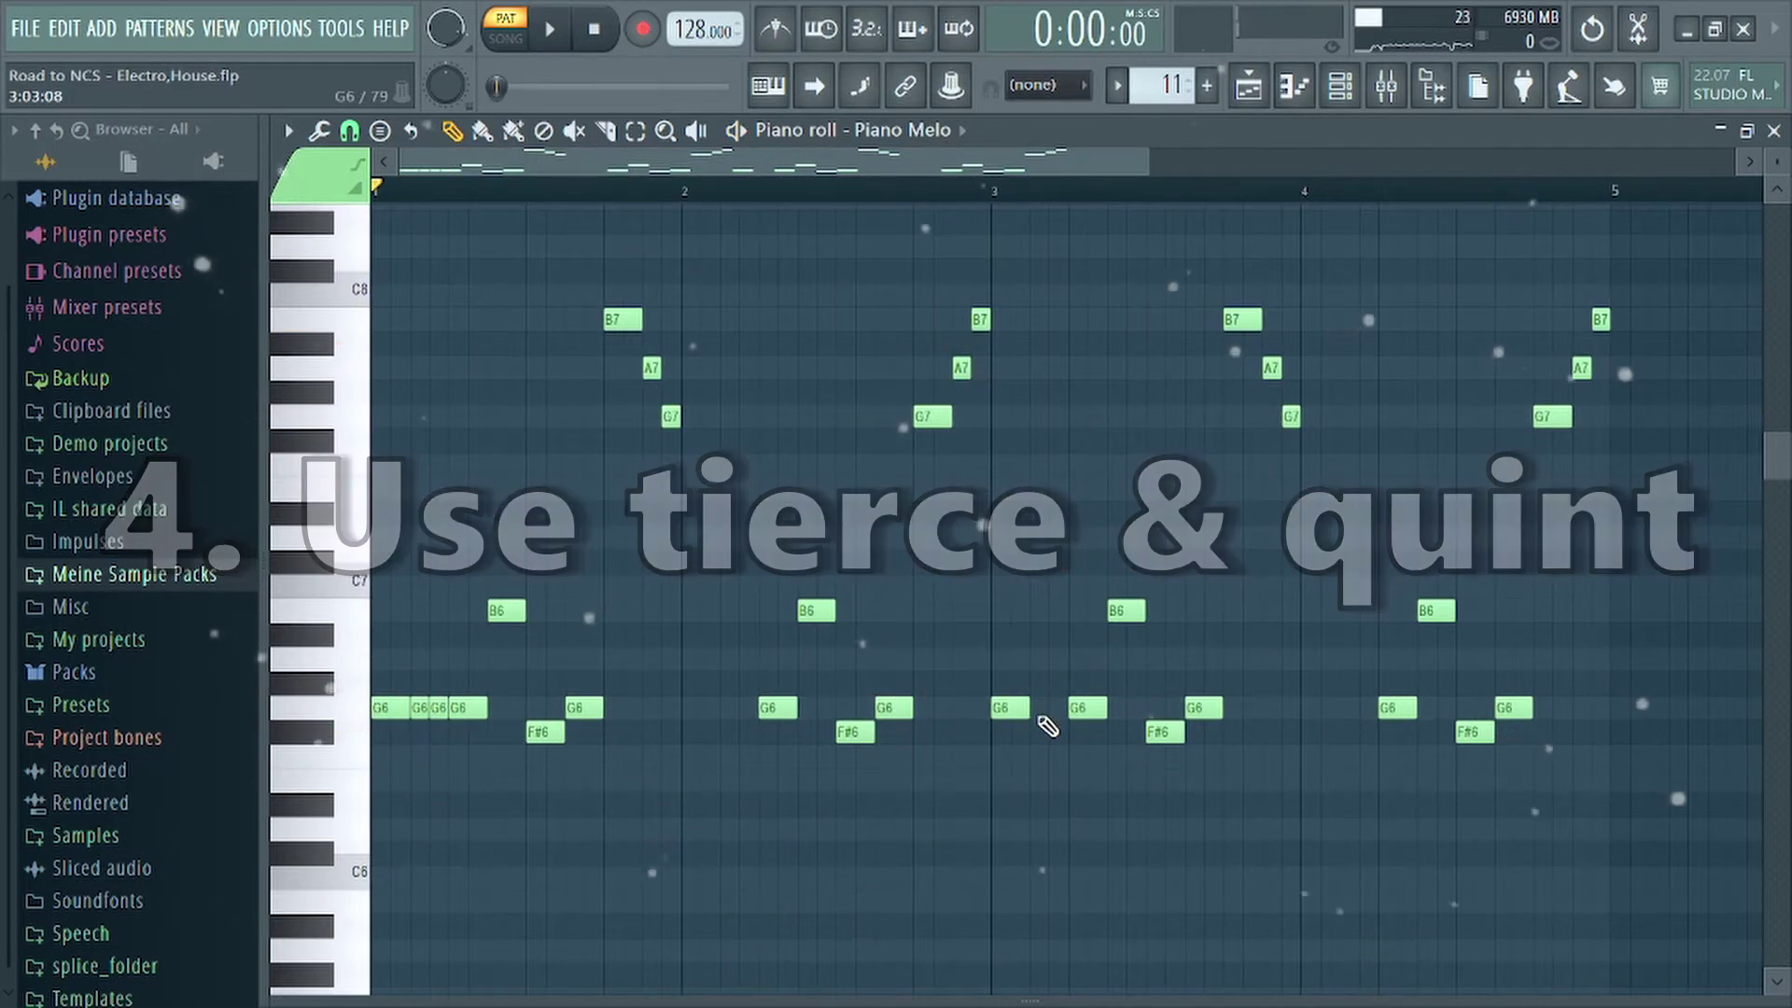
key(space)
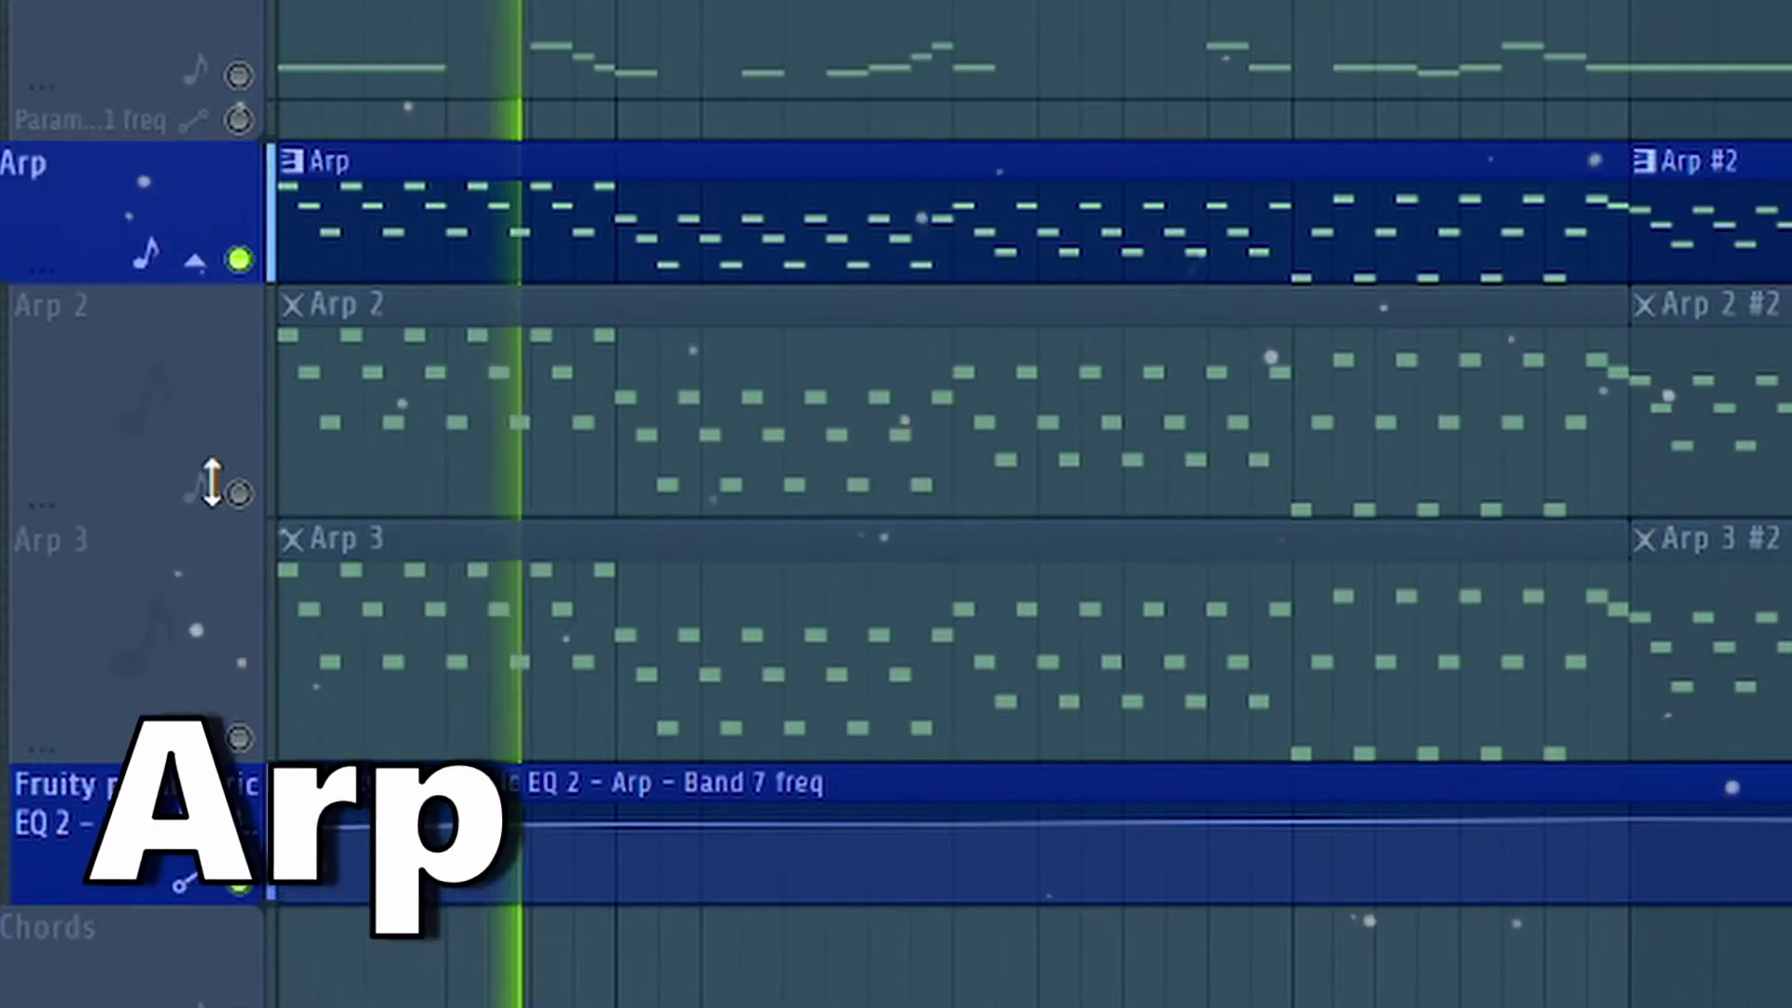
Unmute the Arp 2 and Arp 3 playlist tracks
click(239, 493)
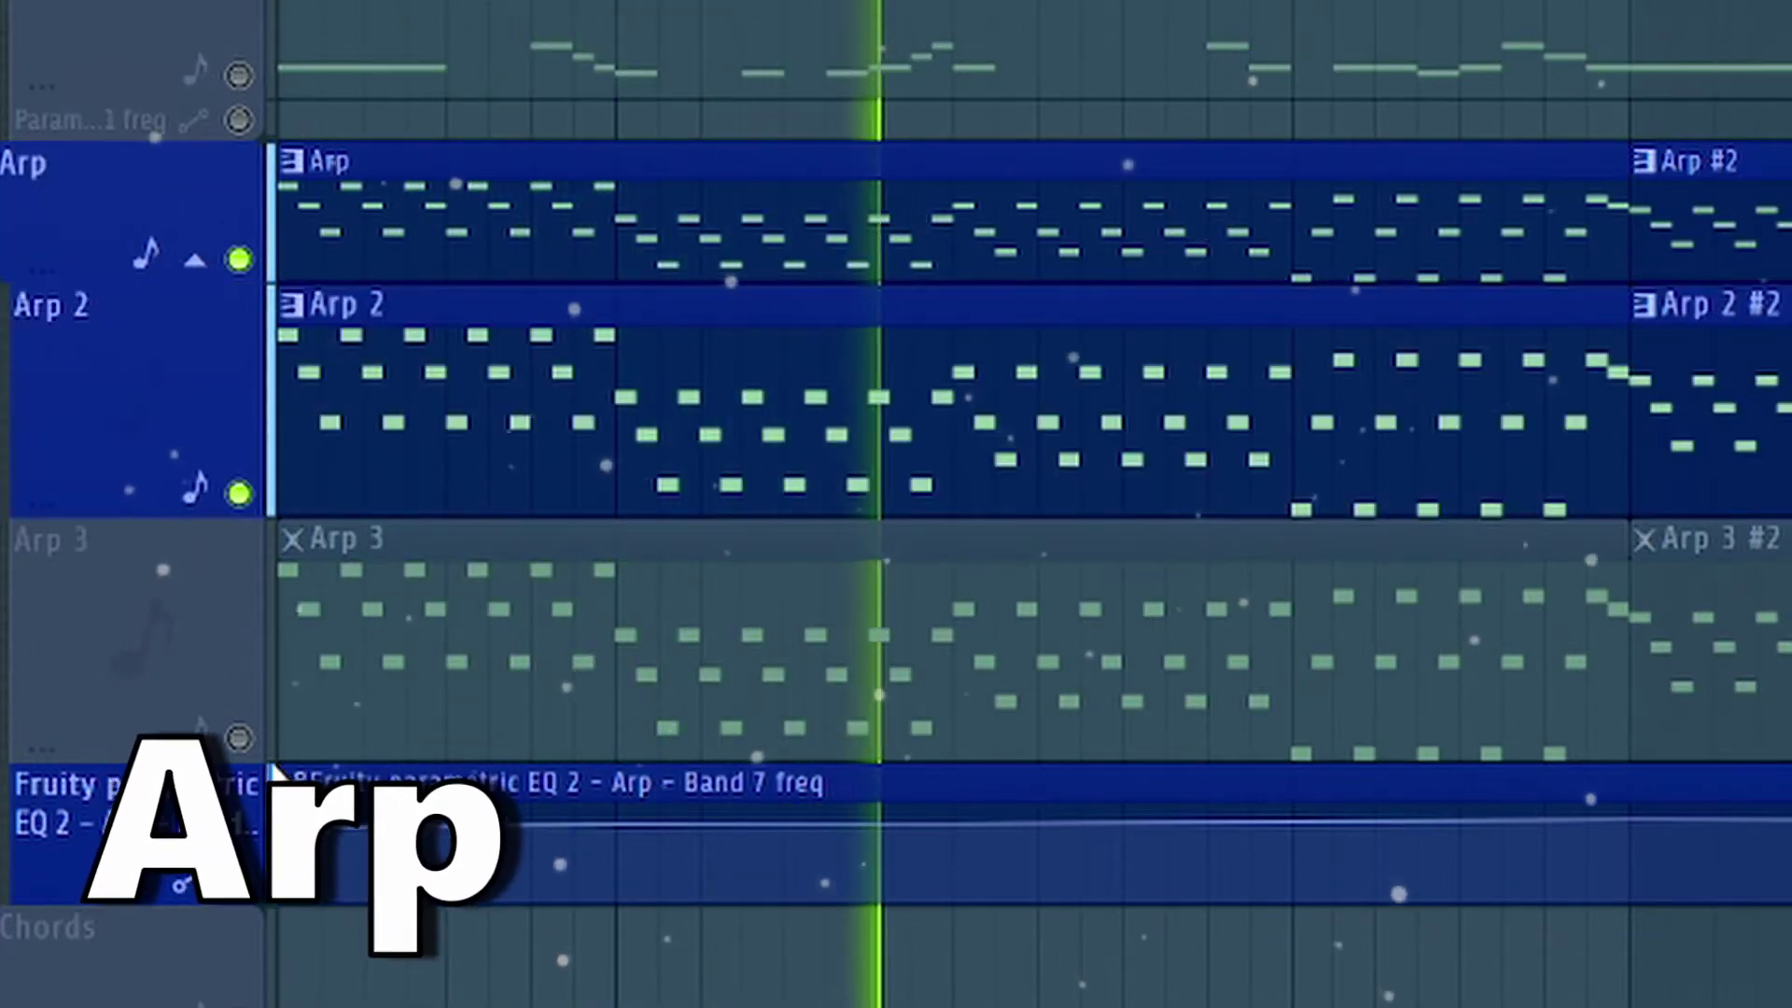
click(239, 738)
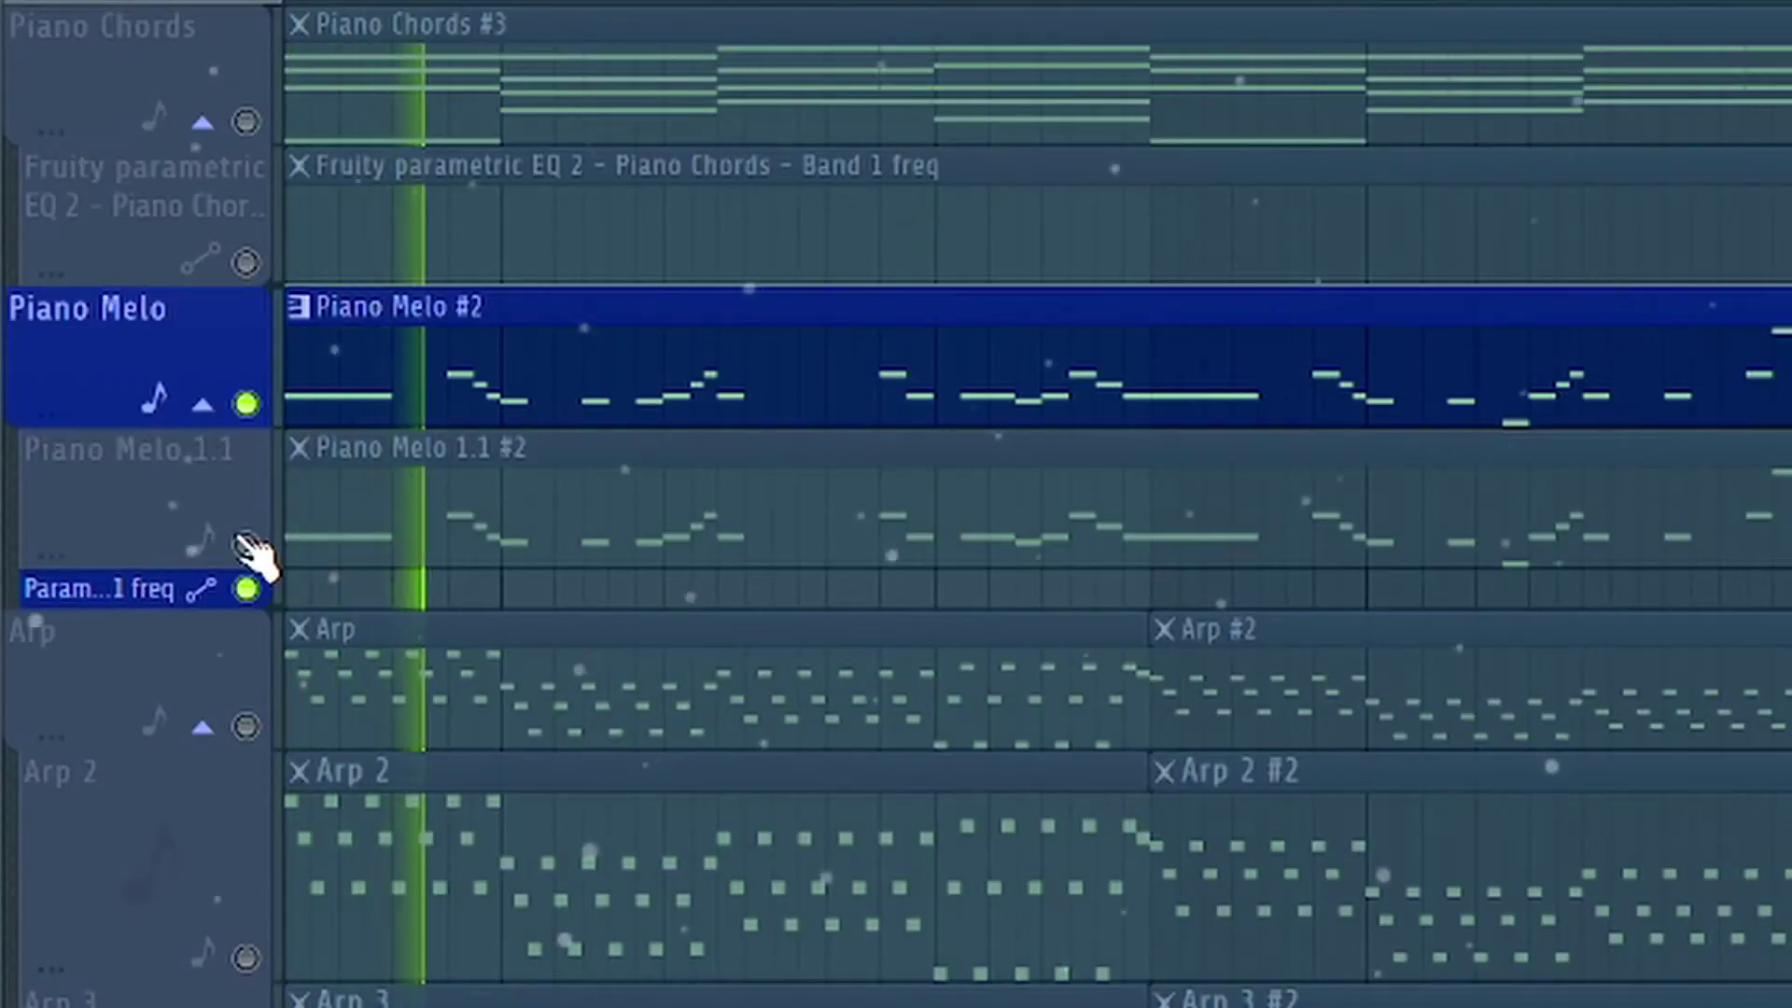
Turn on the muted Piano Melo 1.1 playlist track
click(246, 545)
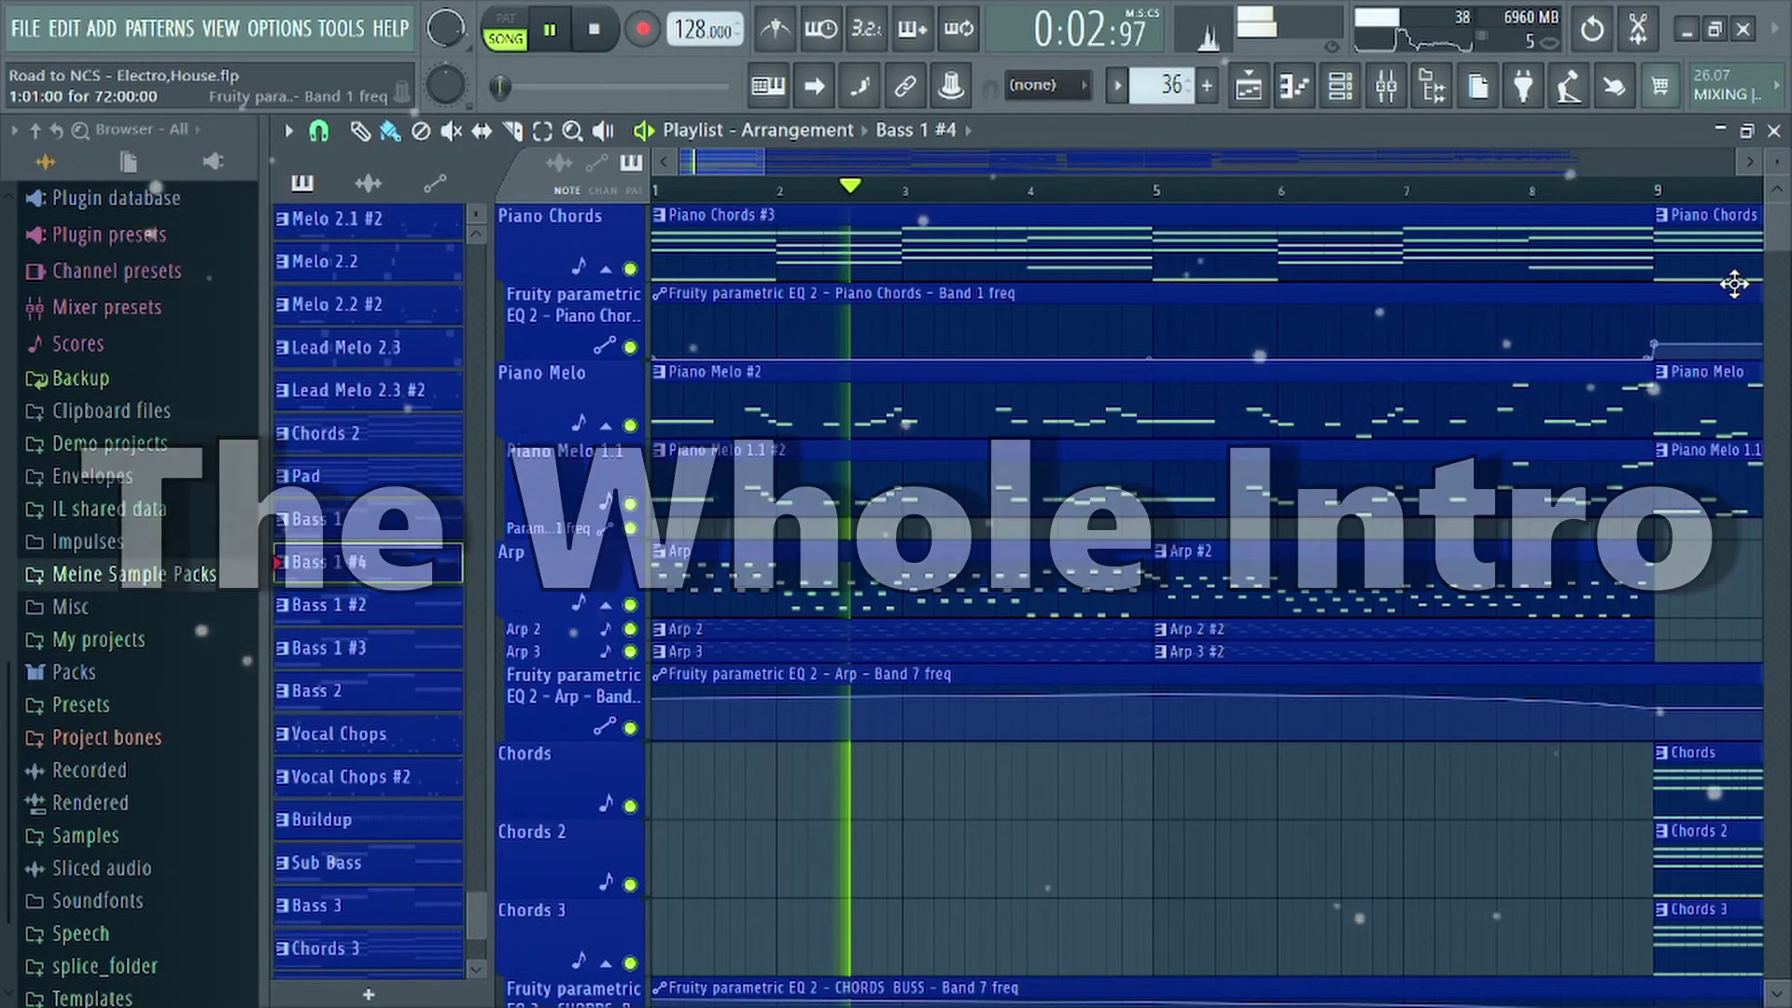
scroll(1734, 283, down, 8)
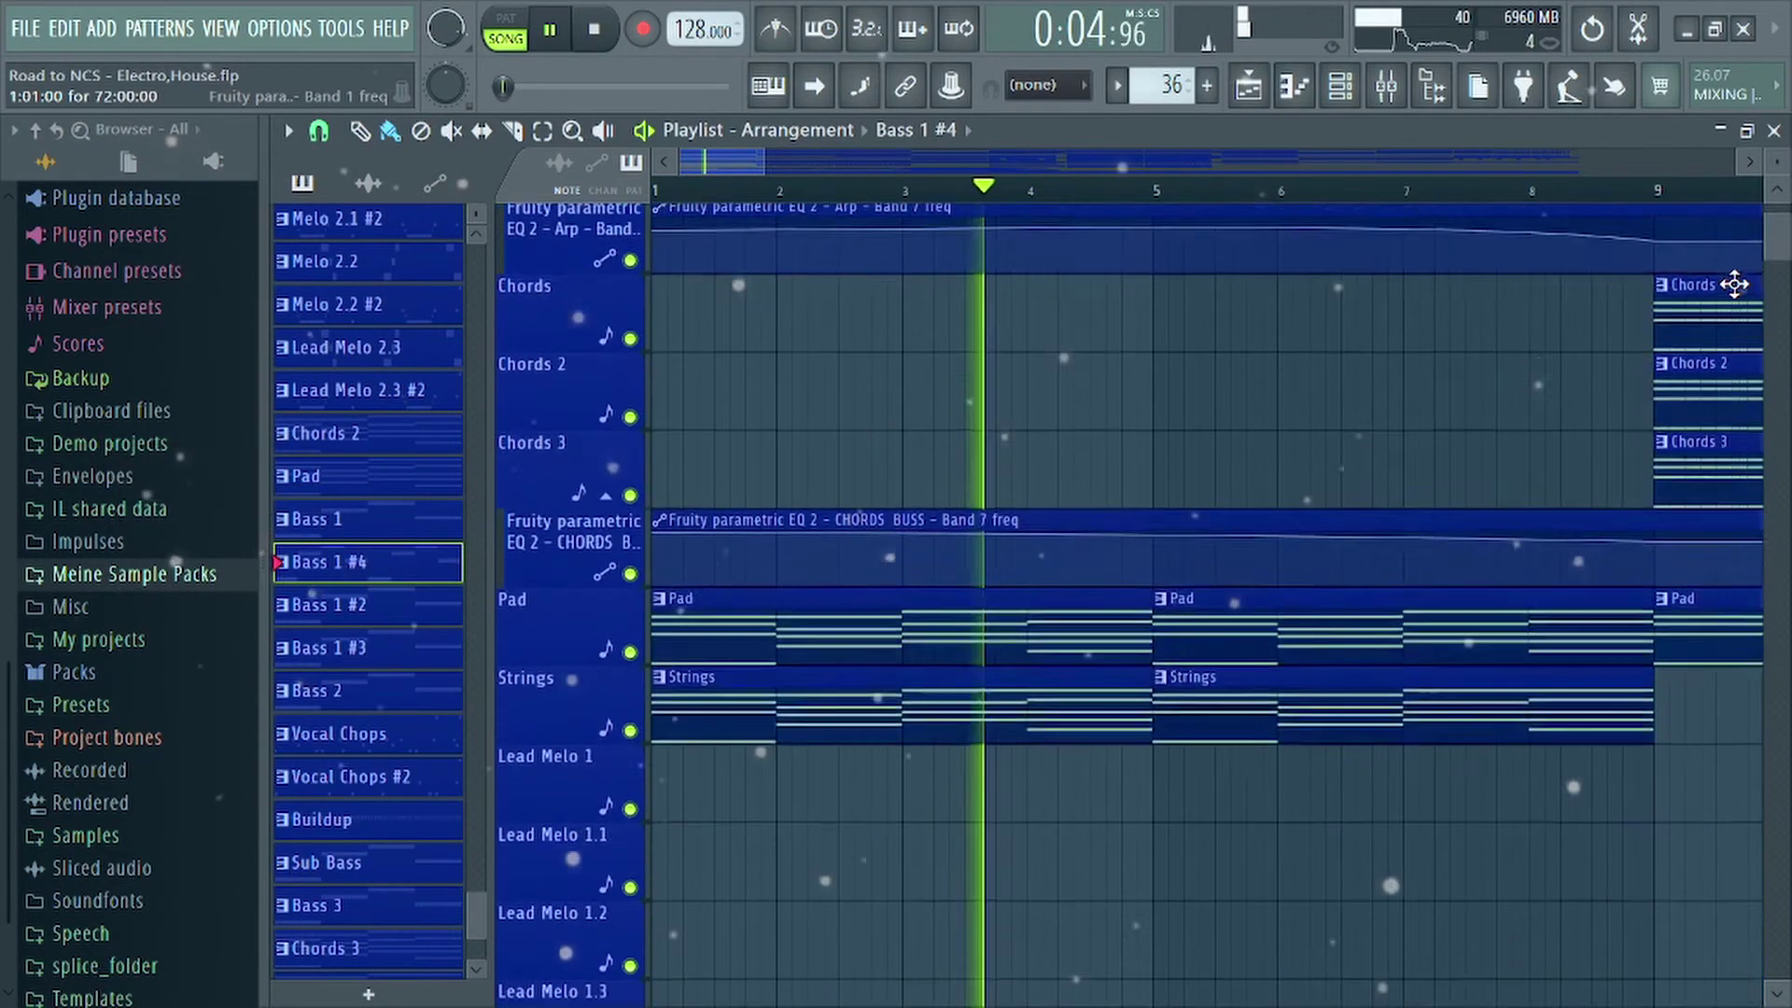
scroll(1734, 284, down, 3)
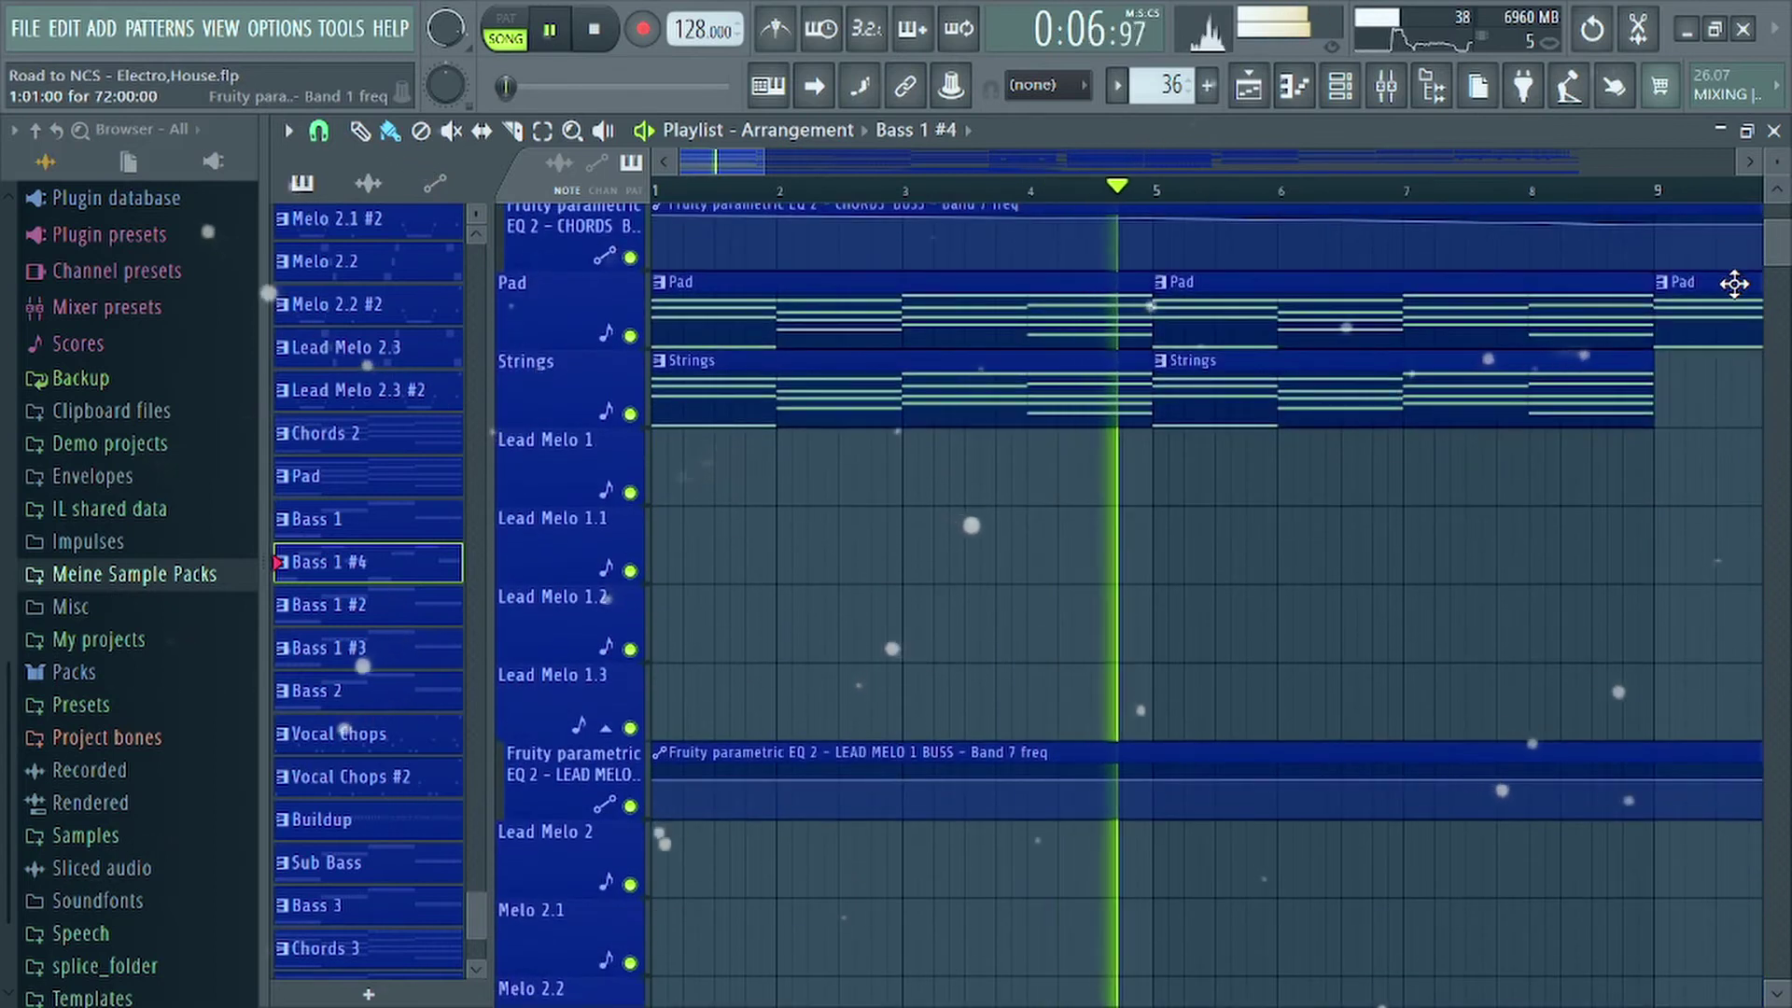
scroll(1734, 284, down, 10)
scroll(1734, 283, down, 8)
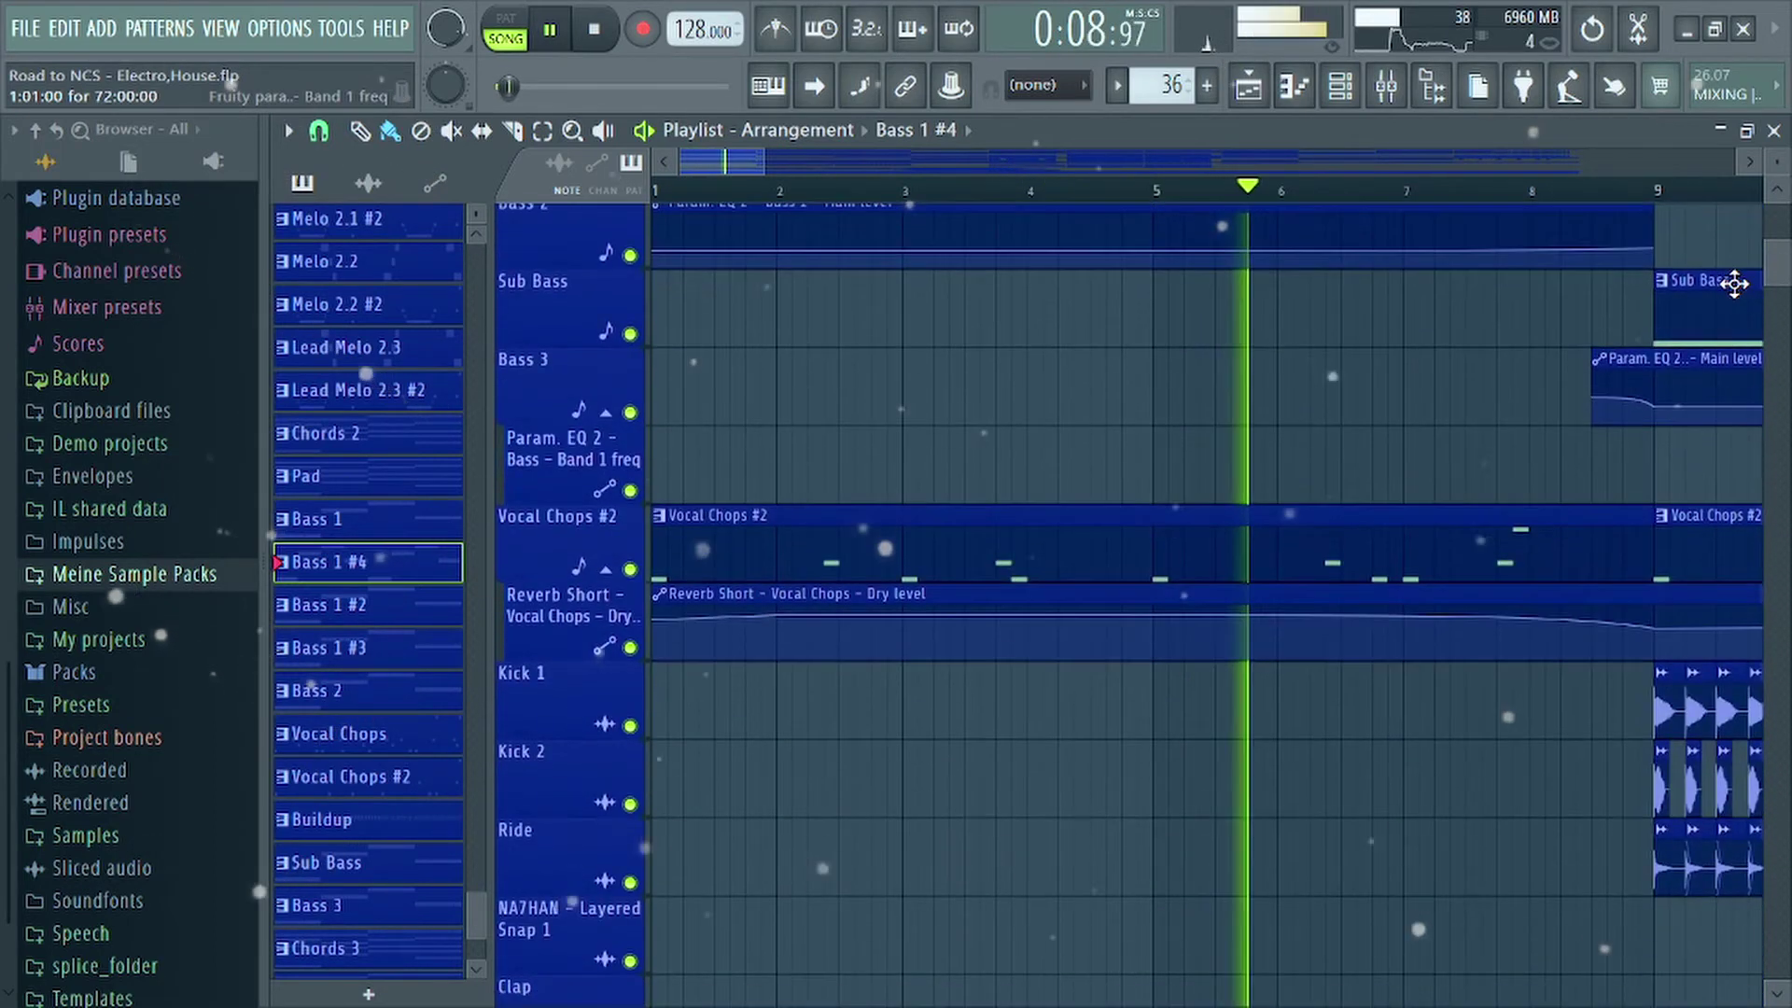
scroll(1734, 284, down, 15)
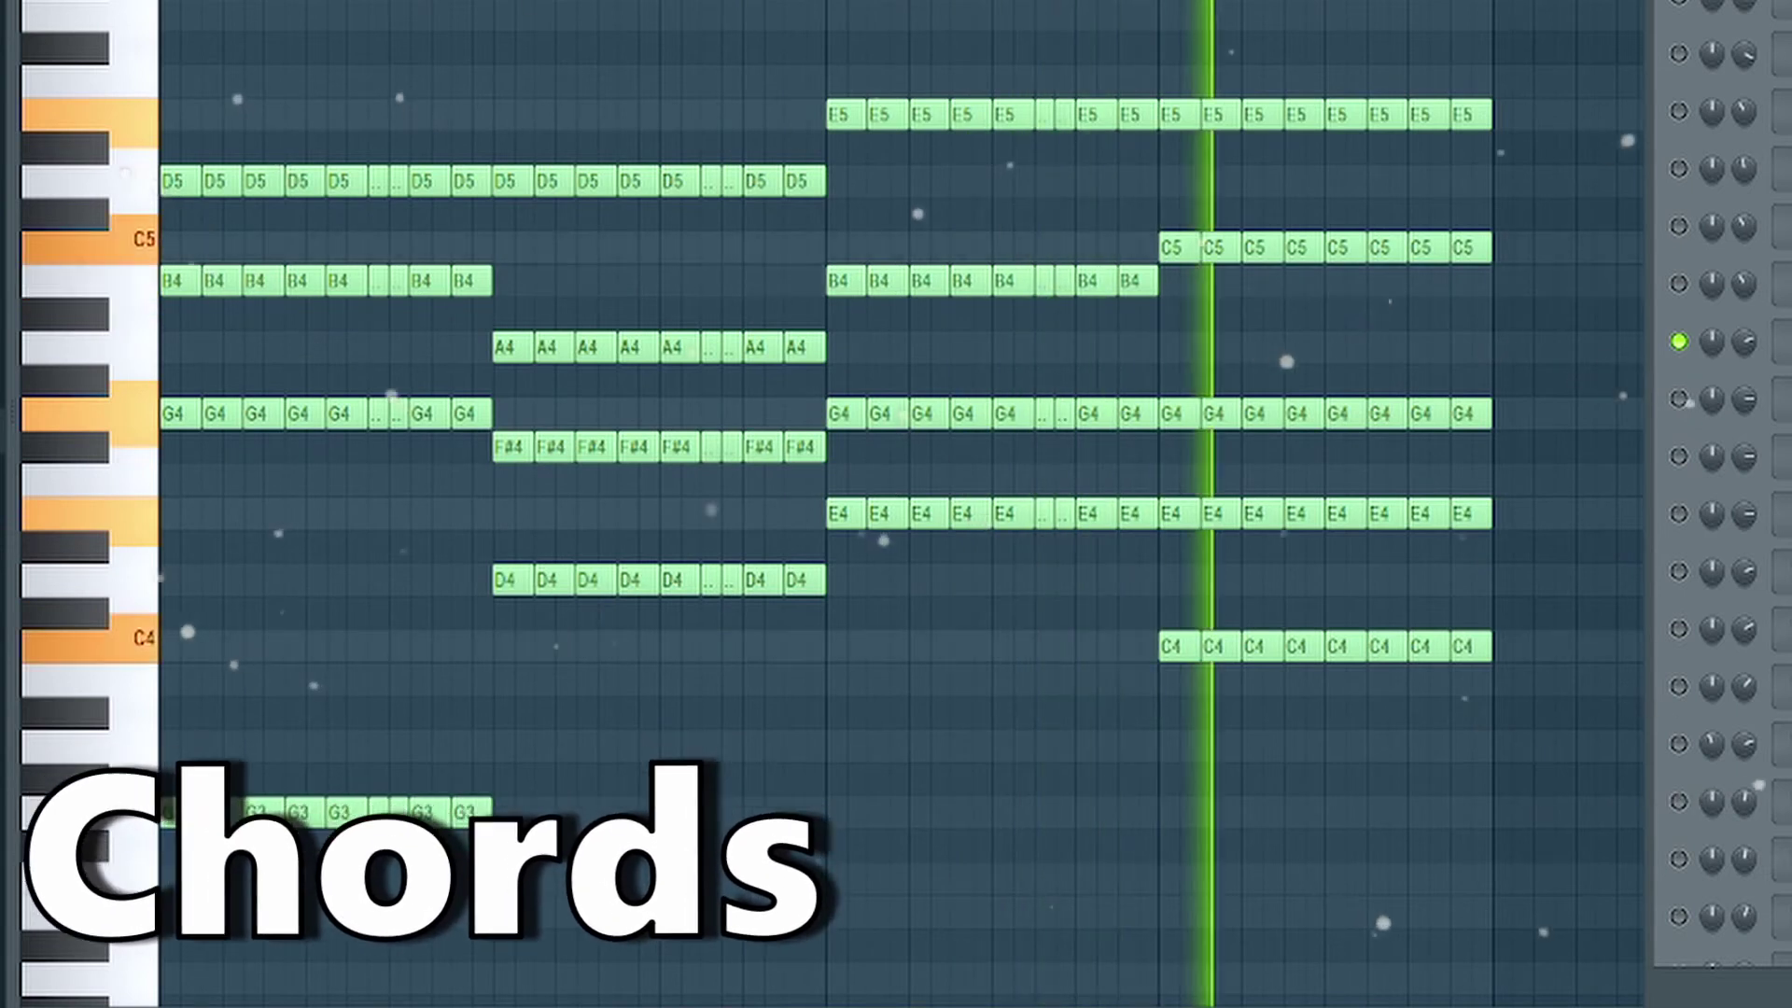
Switch between Channel Rack instrument channels to bring up the piano melody pattern
click(1679, 399)
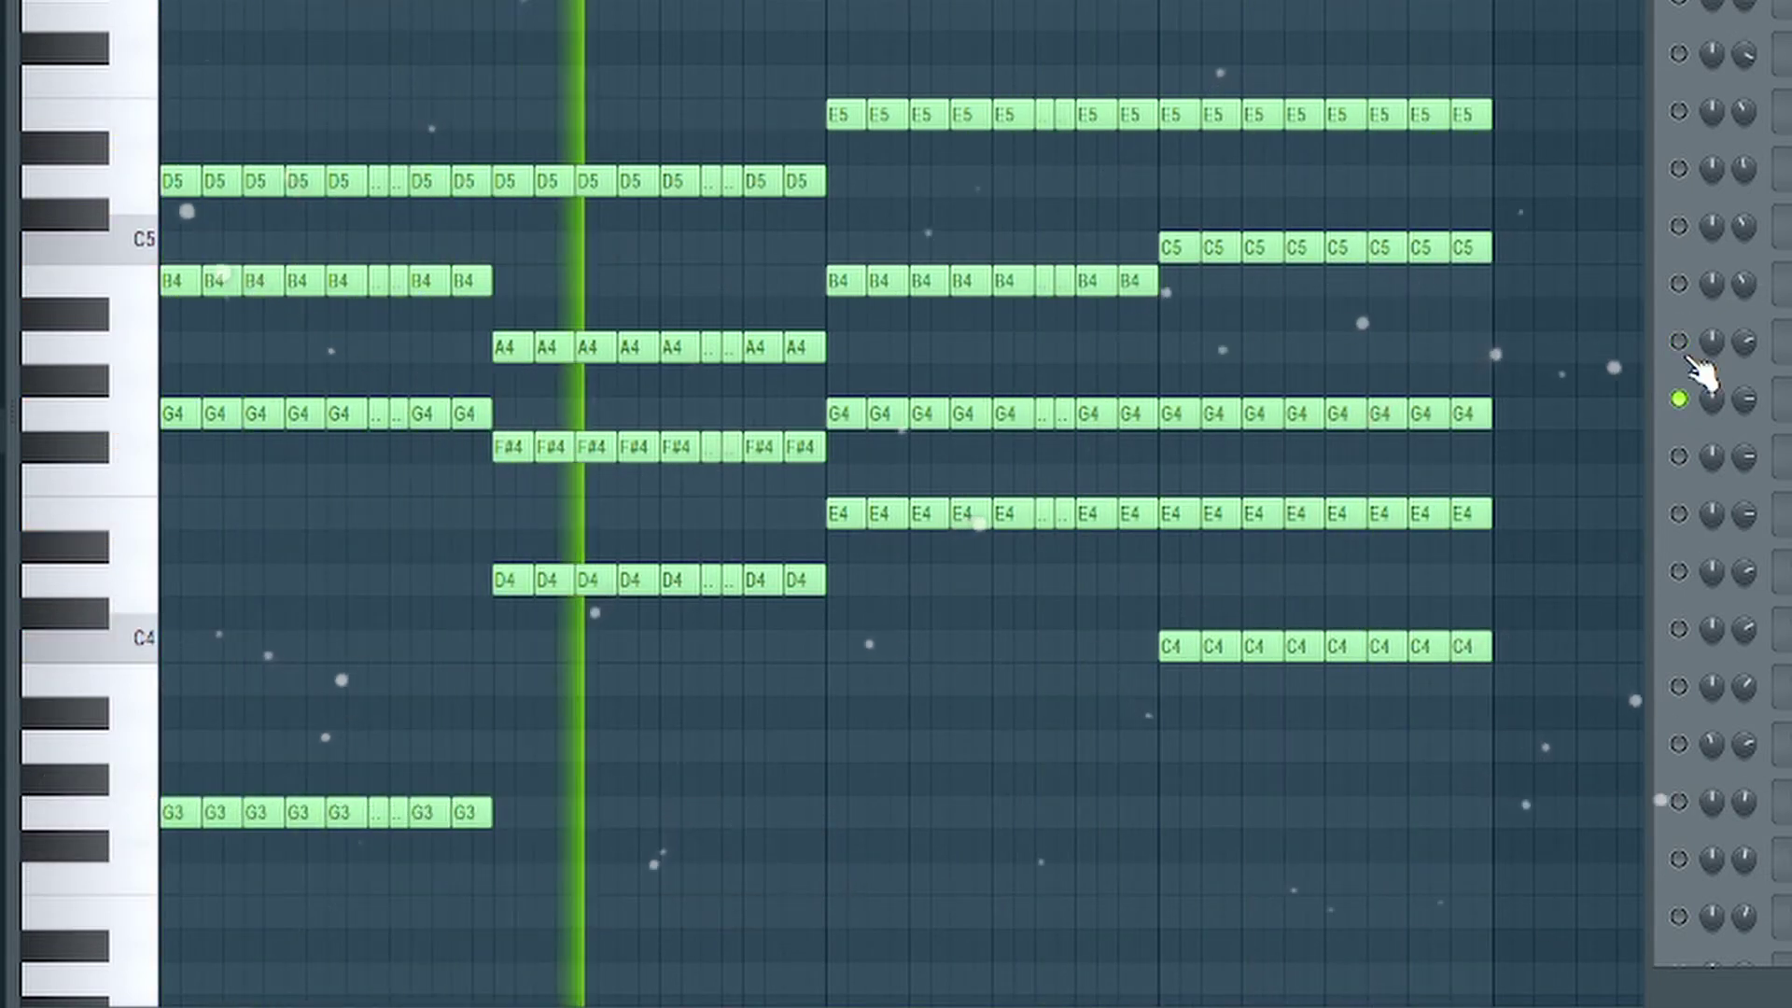
click(1679, 457)
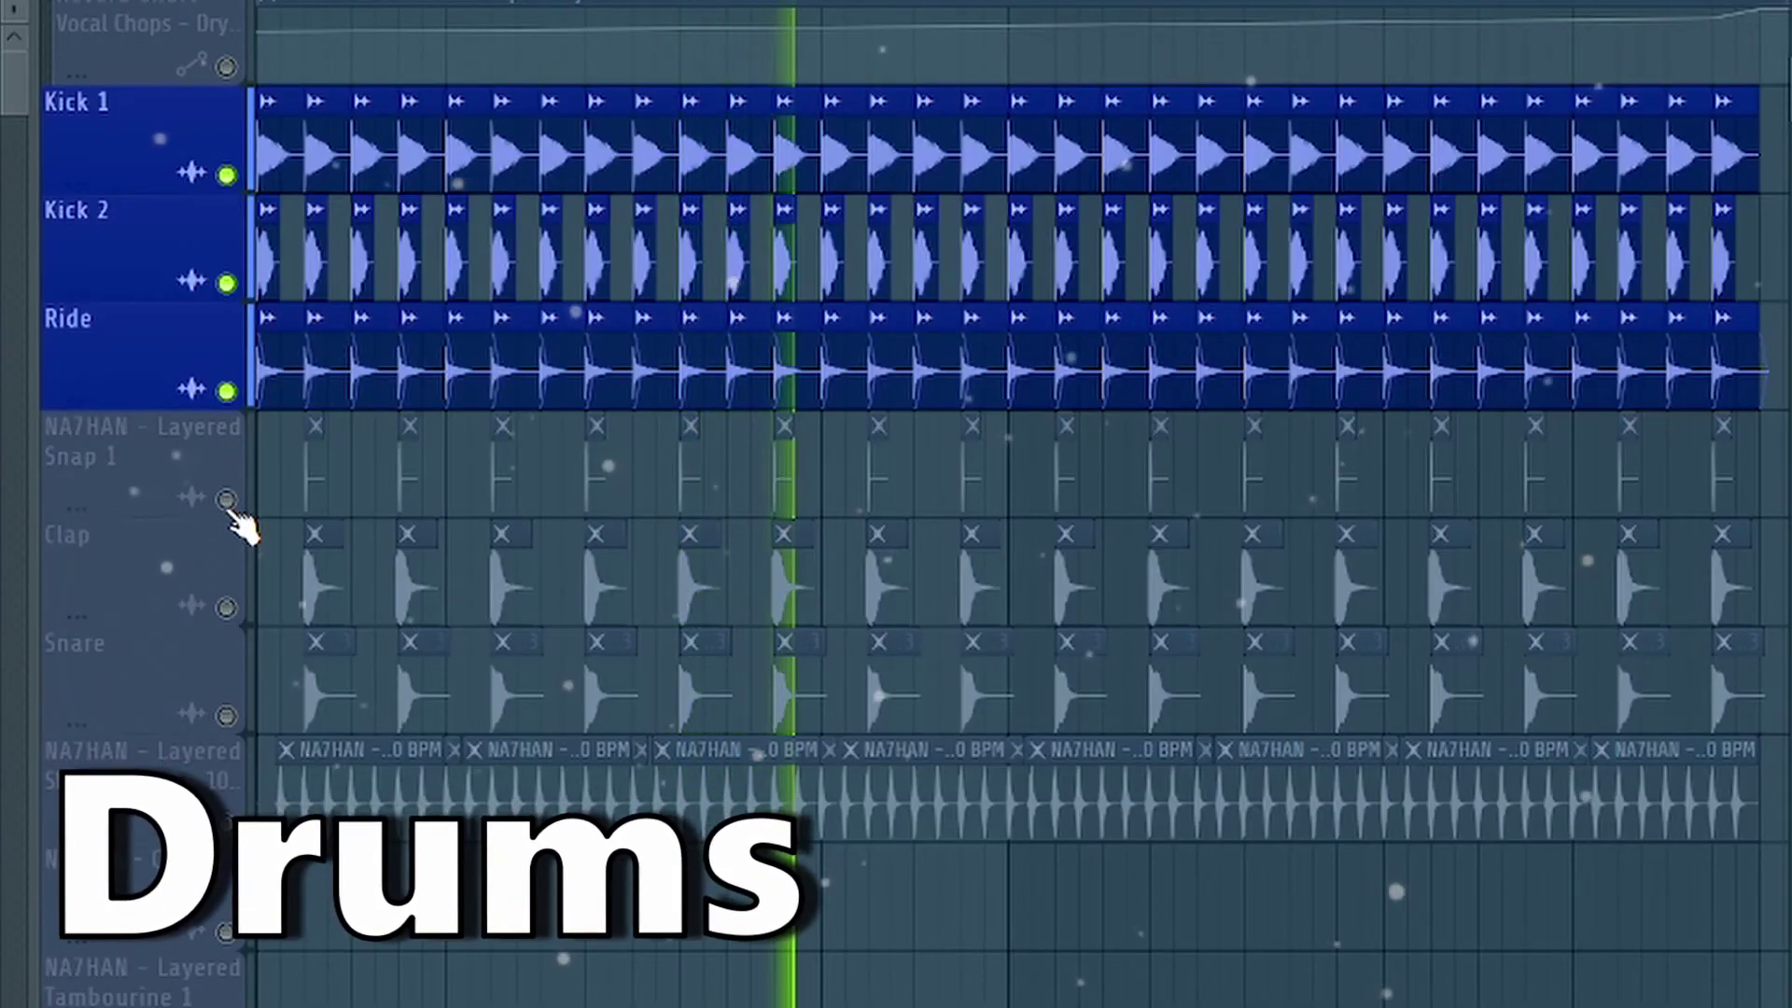
Unmute the Layered Snap 1, Clap, Snare and shaker loop playlist tracks
click(227, 501)
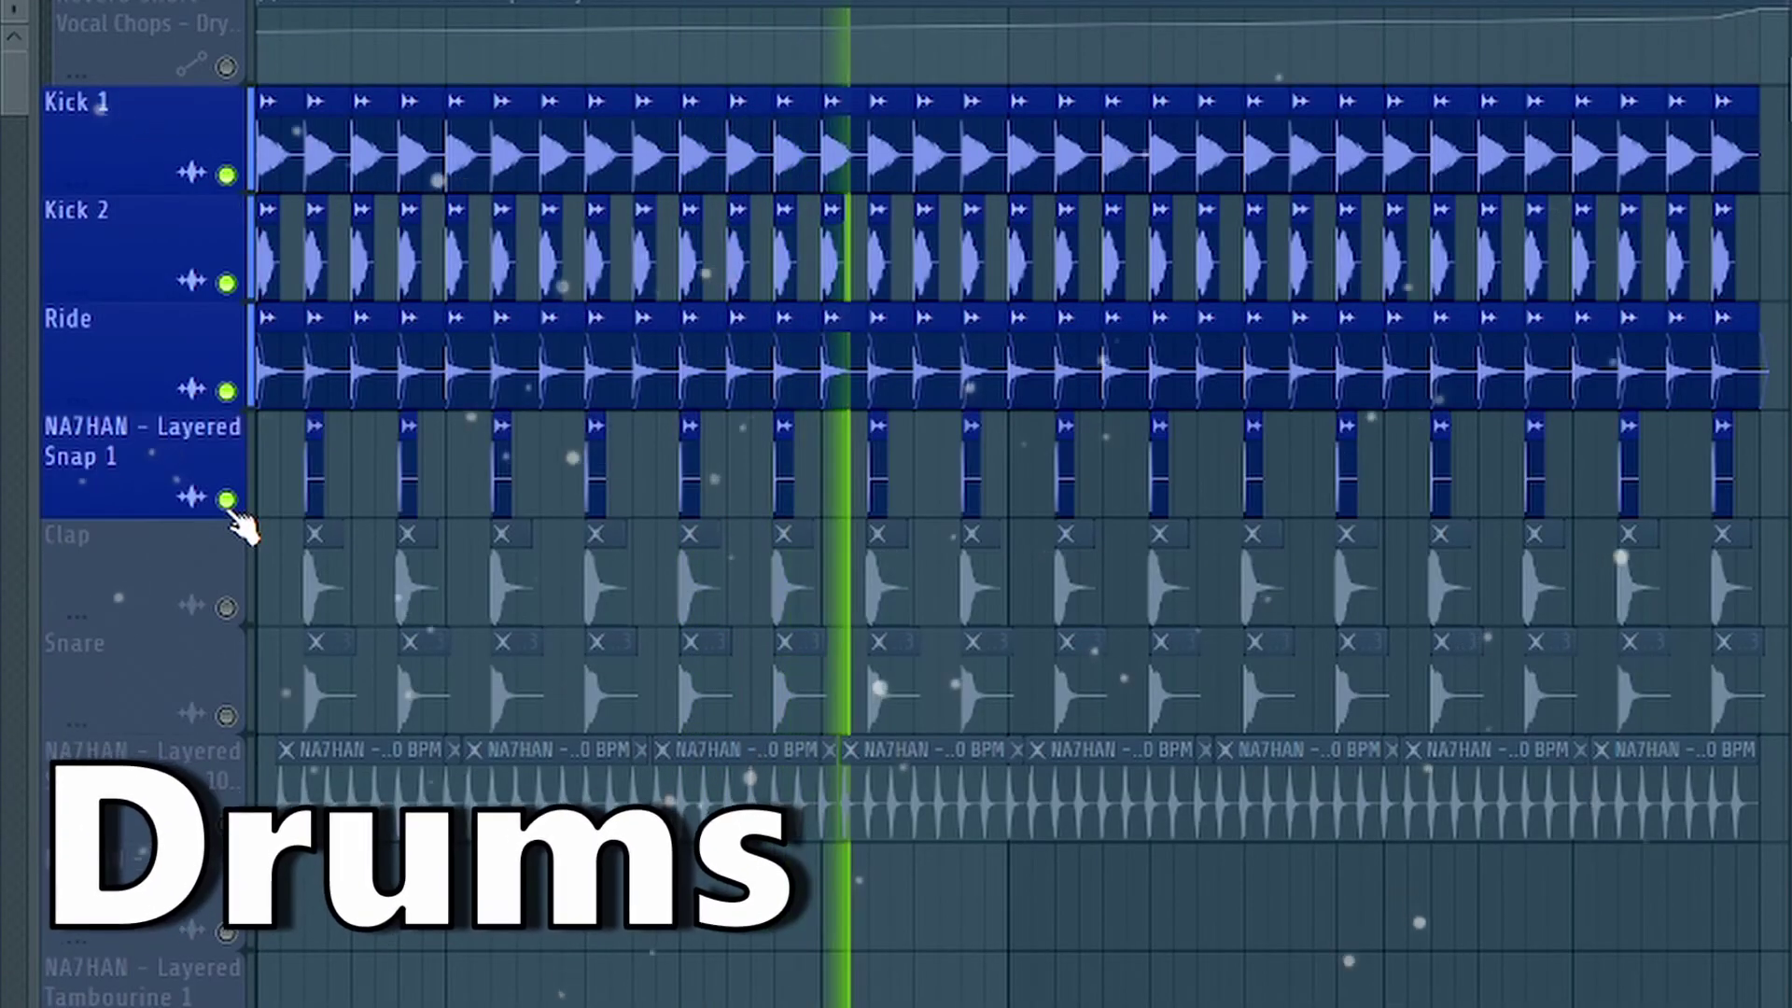
click(226, 609)
click(226, 717)
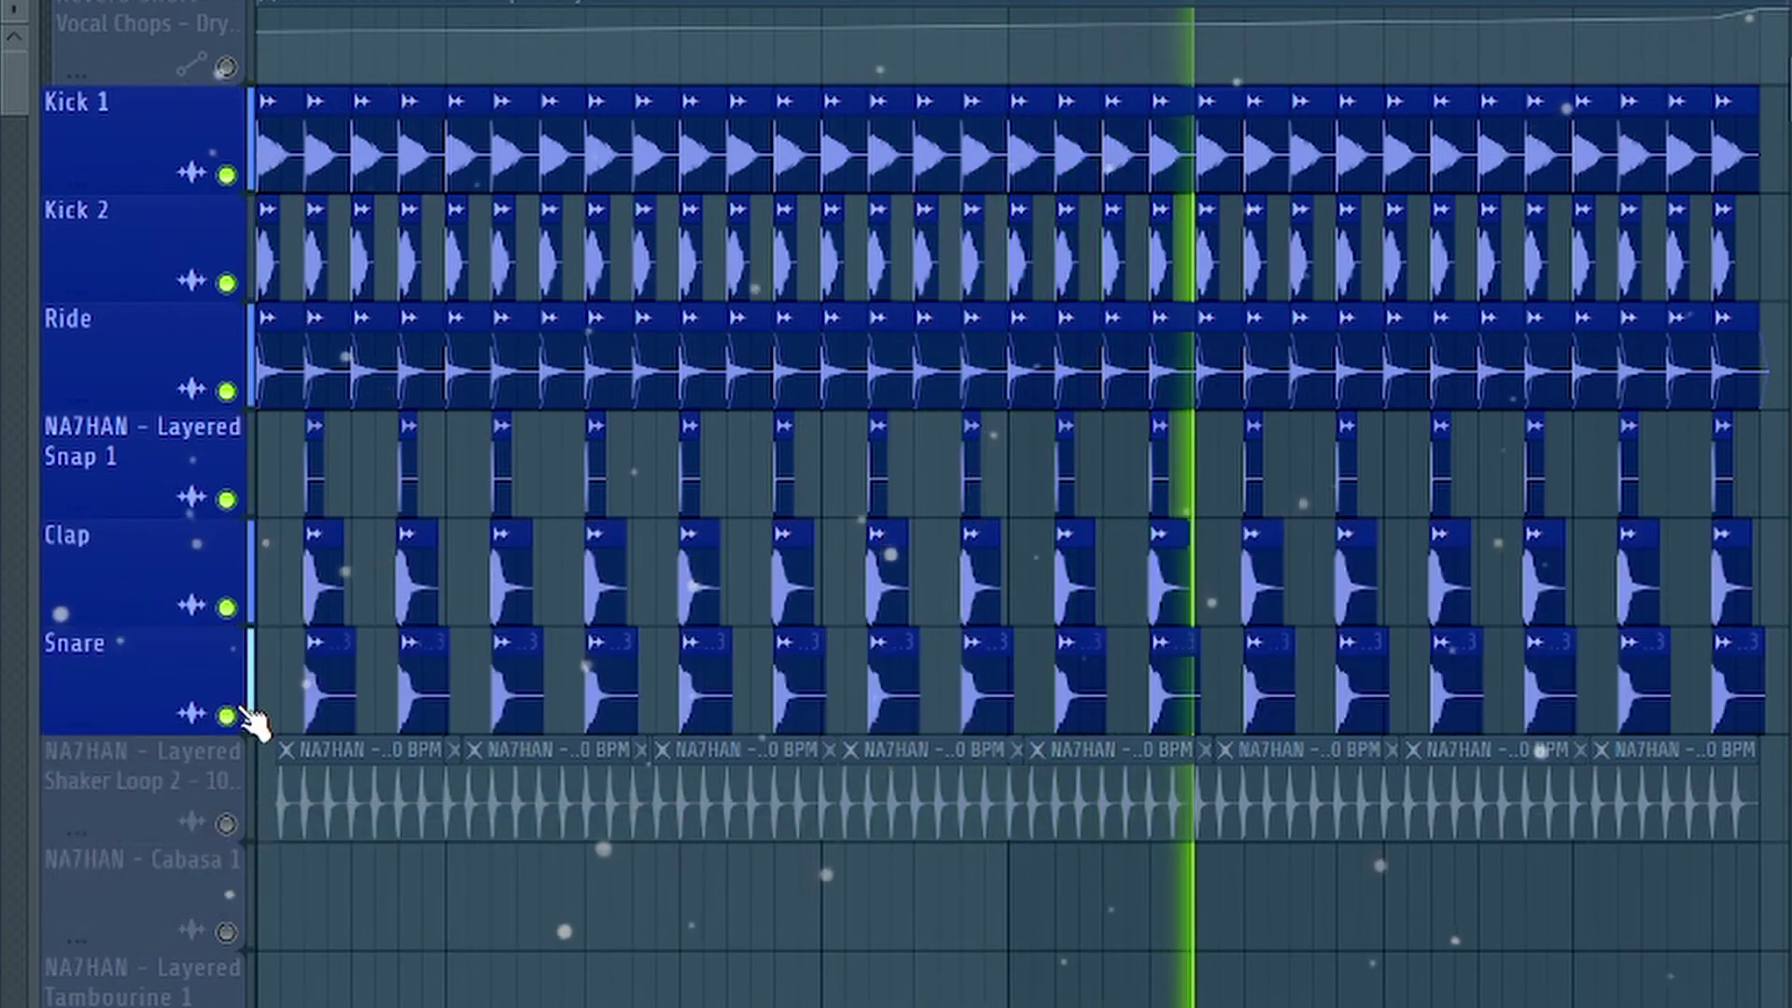
click(227, 824)
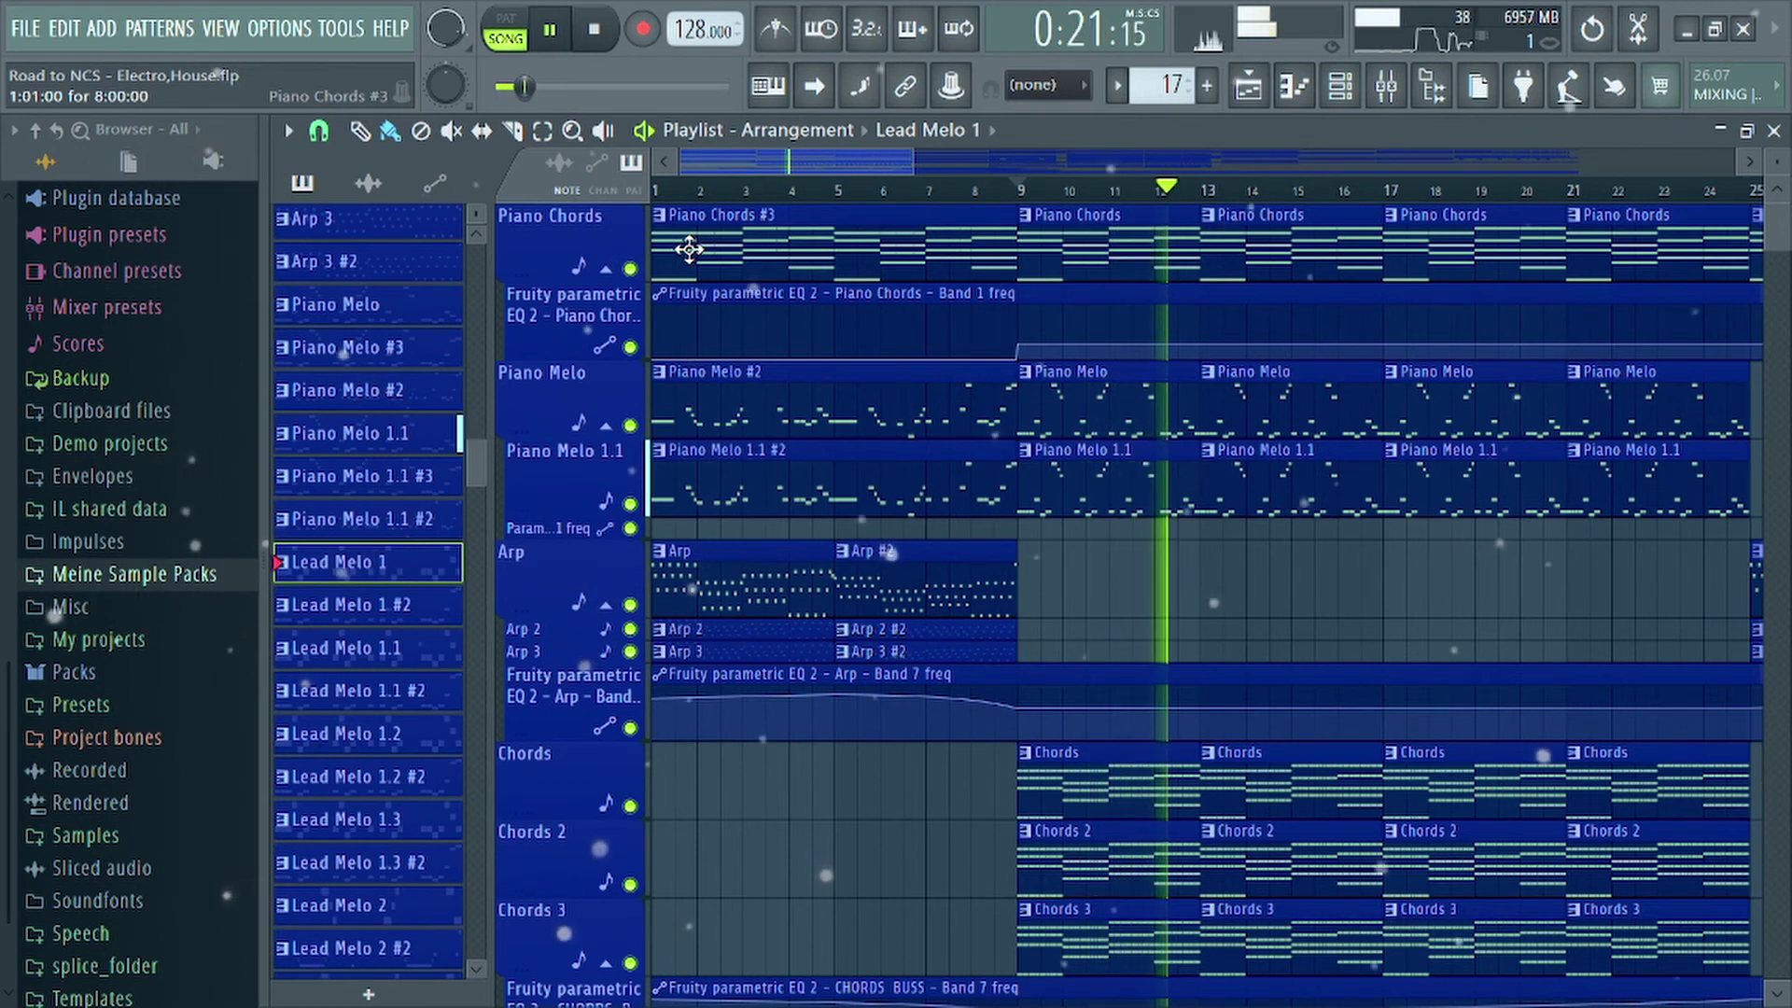
Scroll down the Playlist to follow the intro and verse tracks during playback
scroll(689, 250, down, 7)
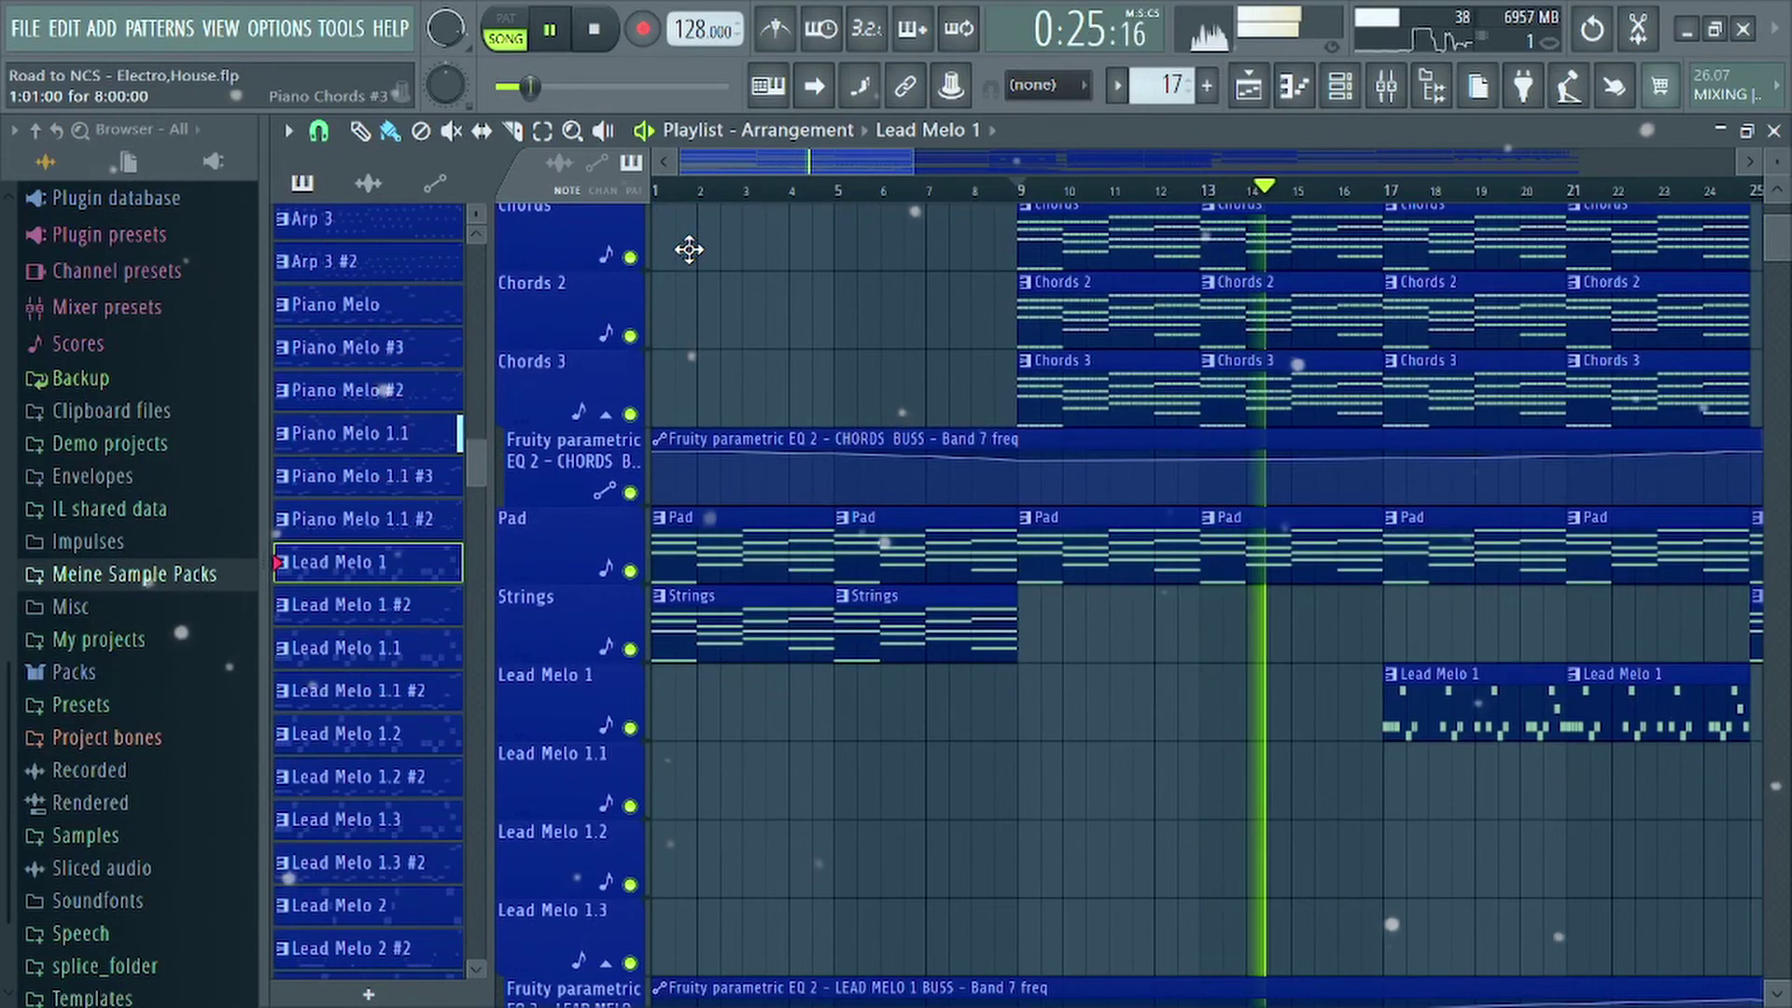
scroll(689, 249, down, 4)
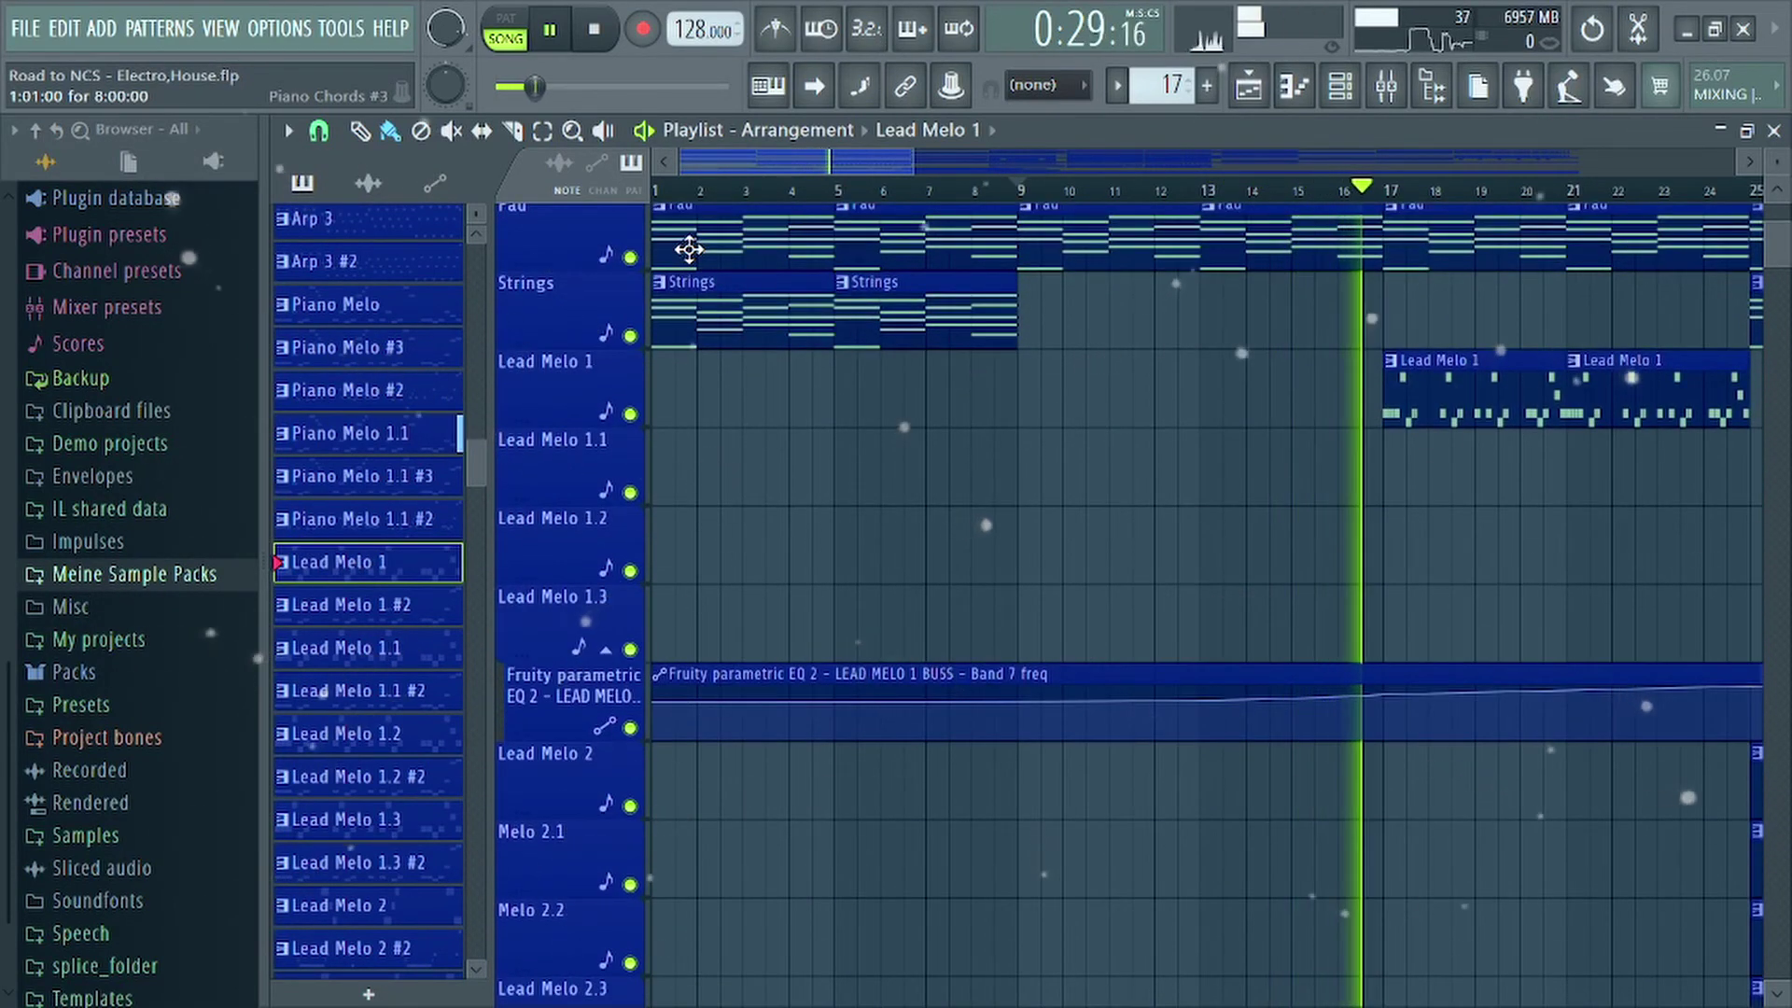
scroll(689, 249, down, 6)
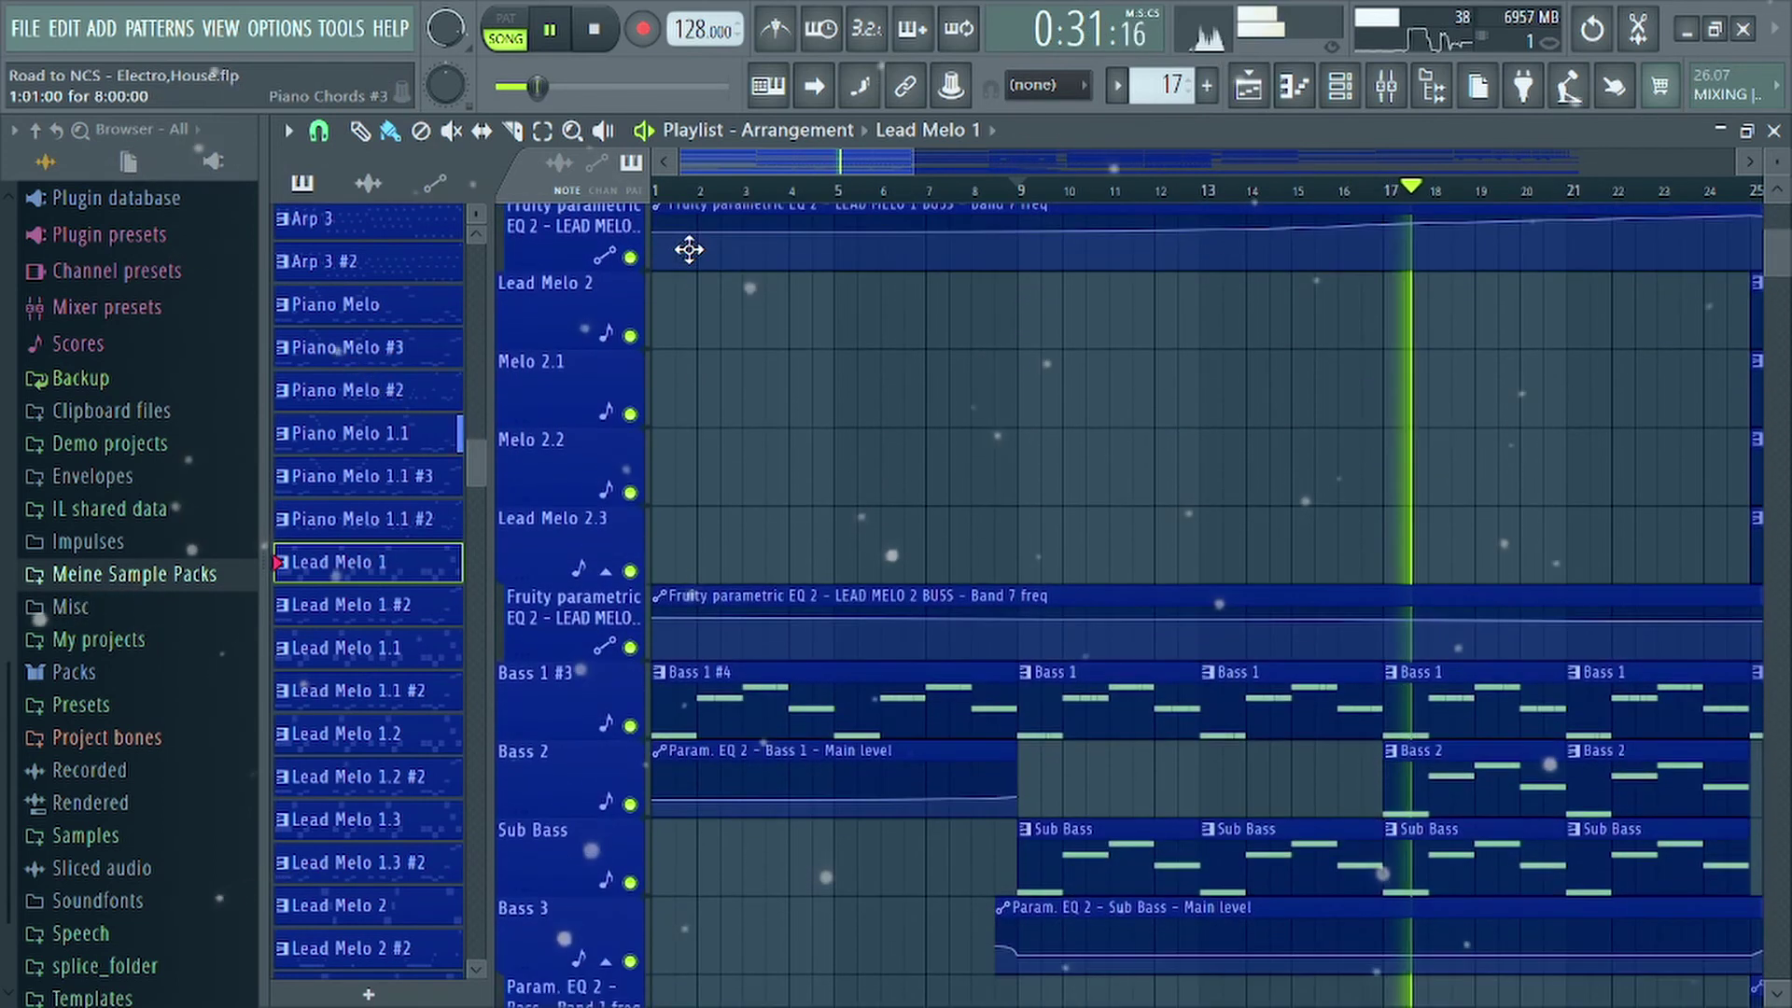
scroll(689, 249, down, 3)
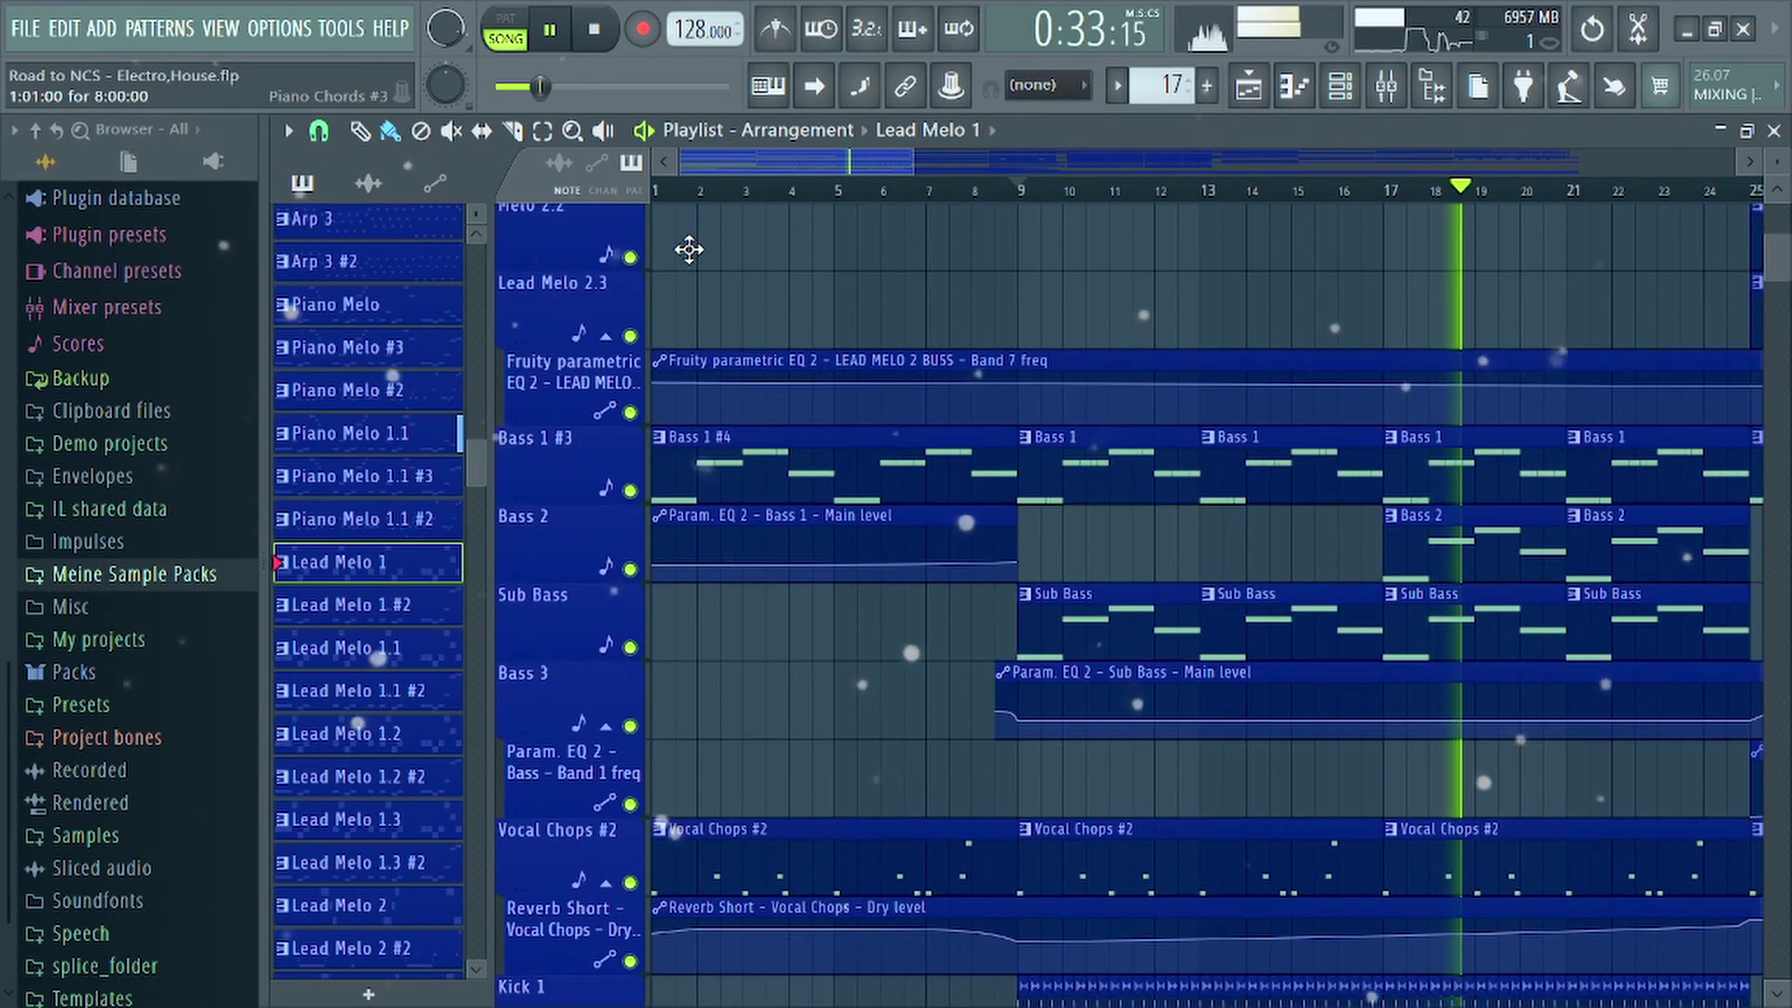
scroll(689, 249, down, 5)
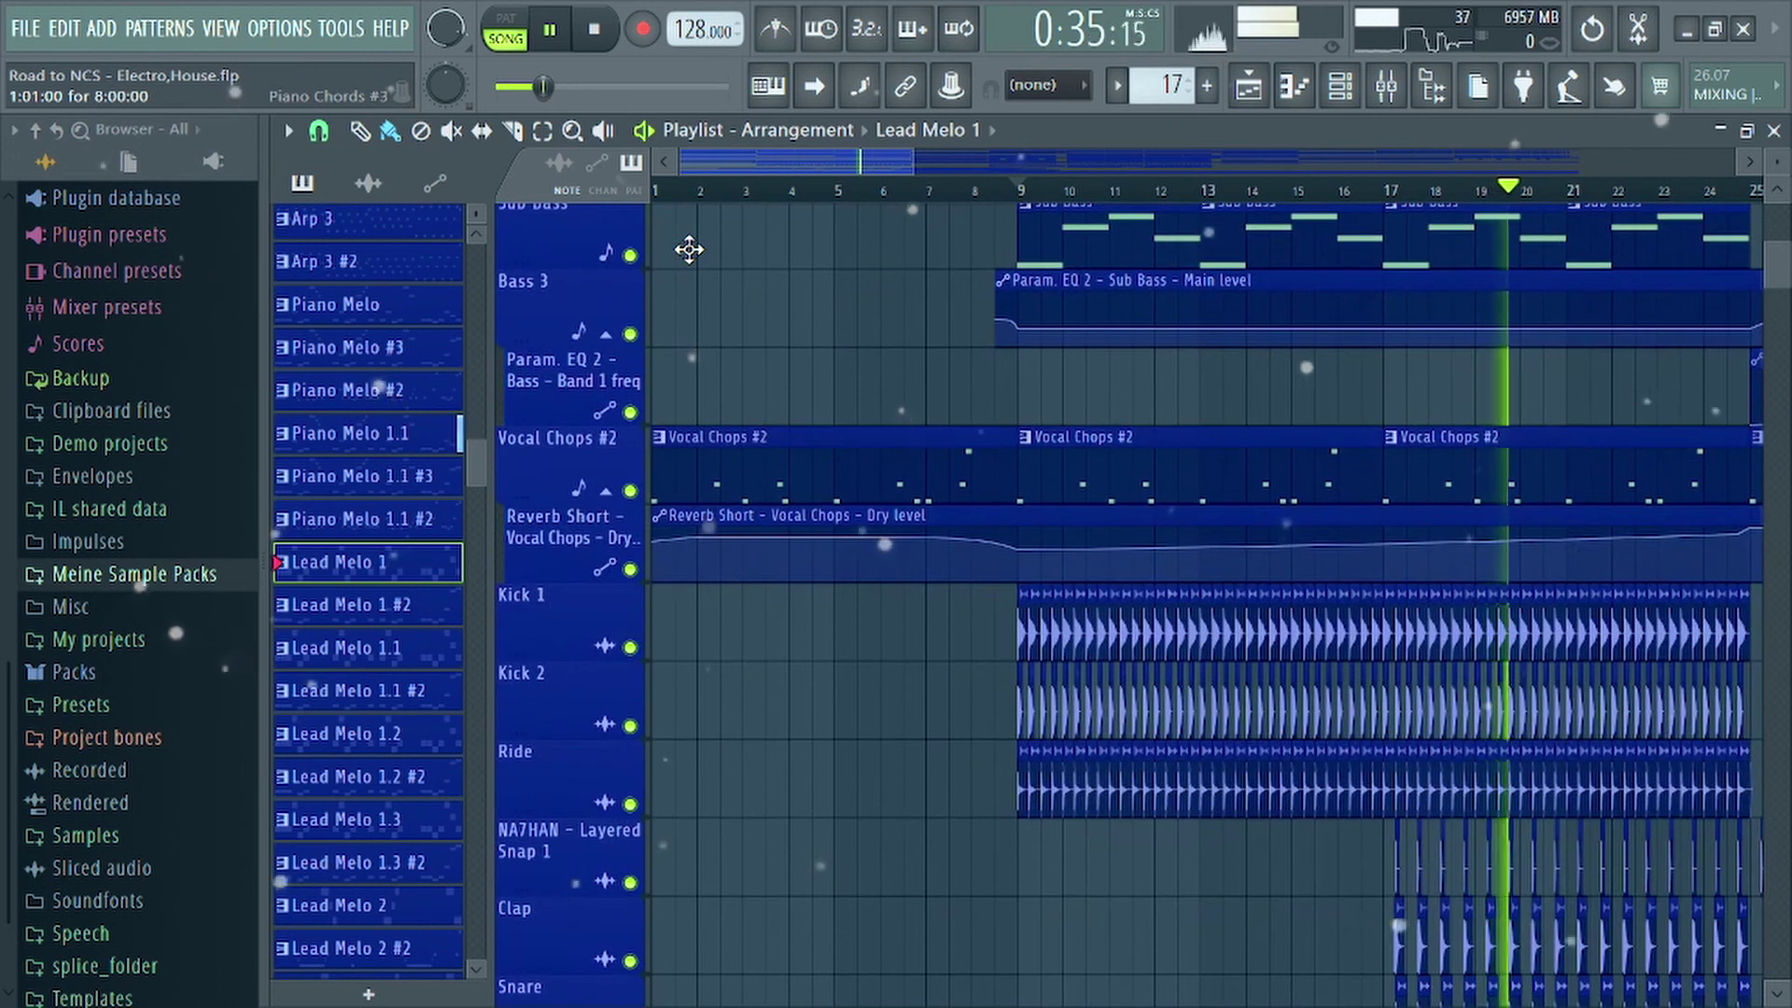
scroll(689, 249, down, 4)
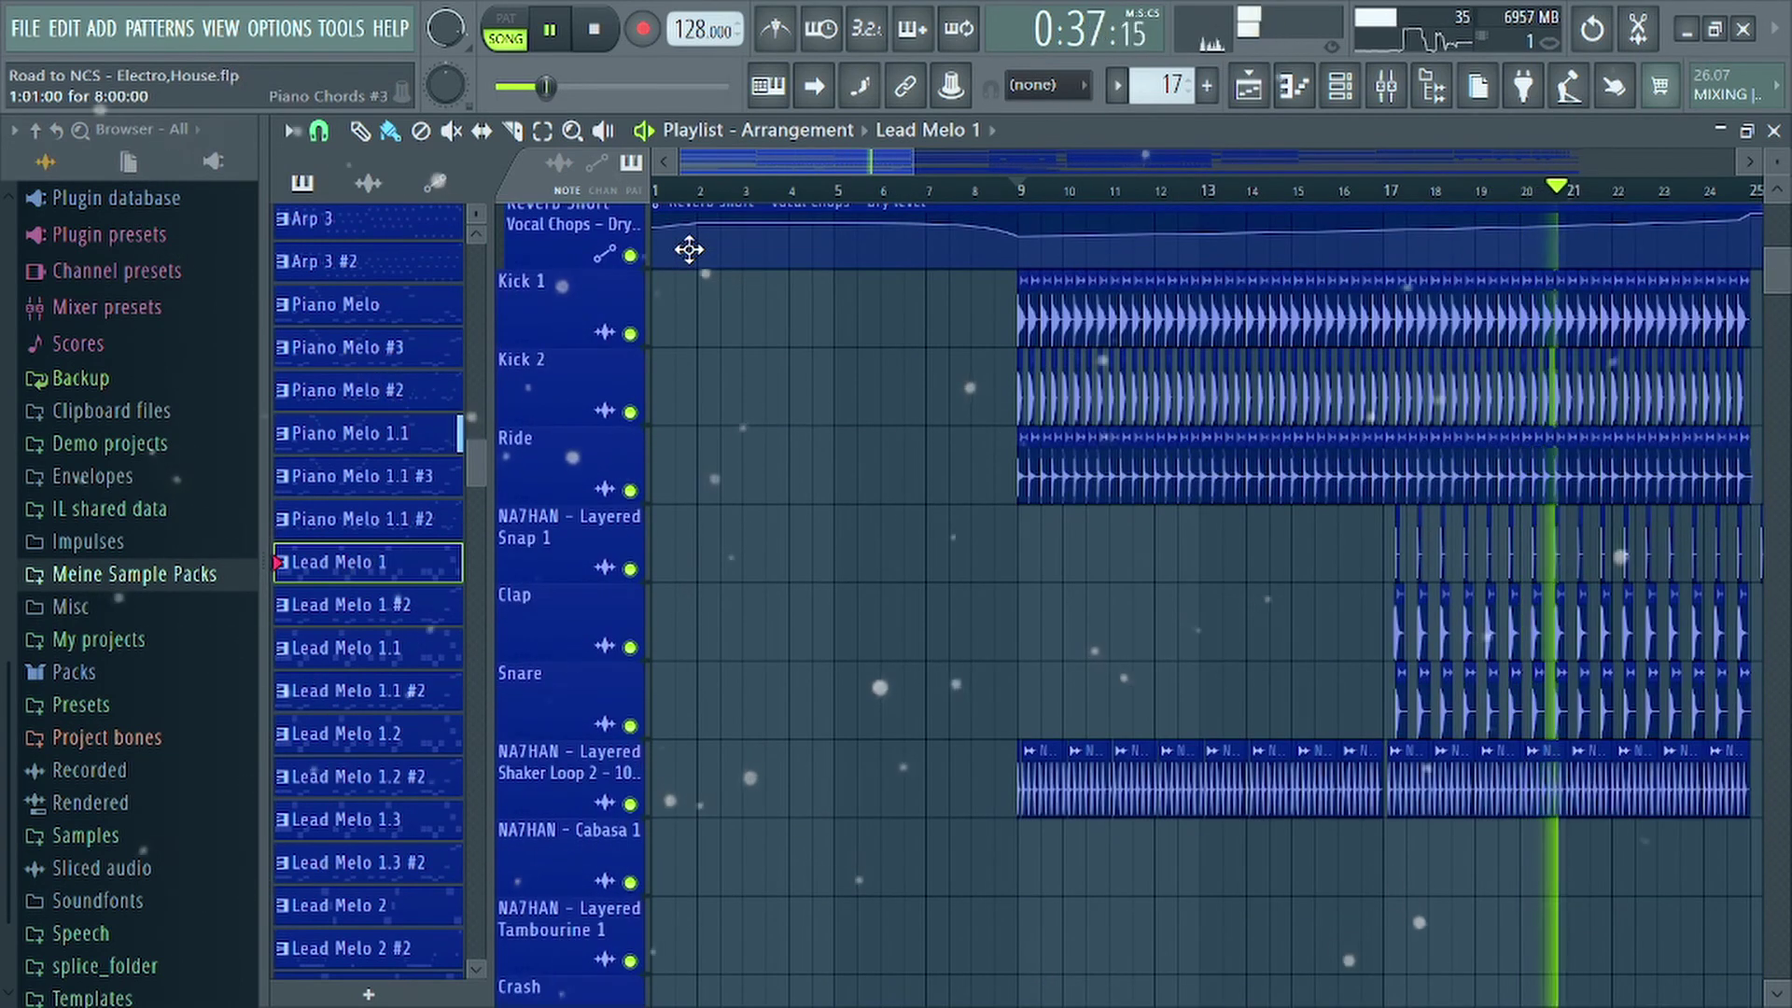
scroll(689, 249, down, 5)
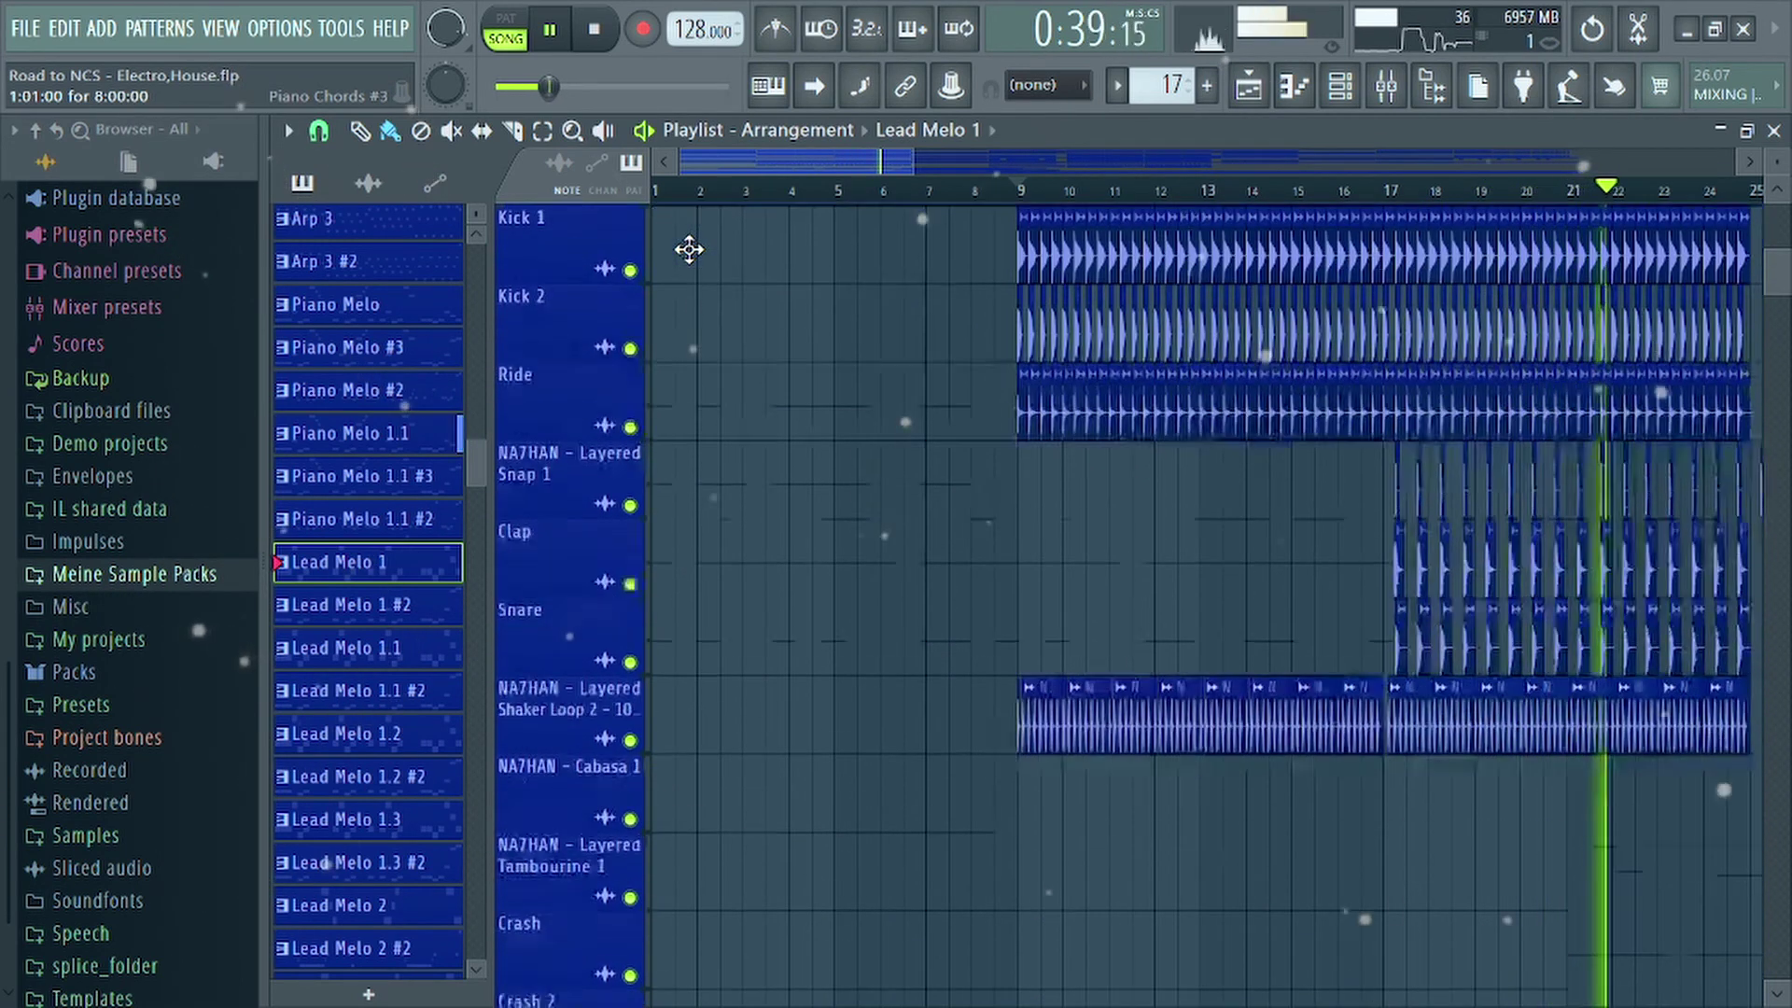
scroll(689, 249, down, 1)
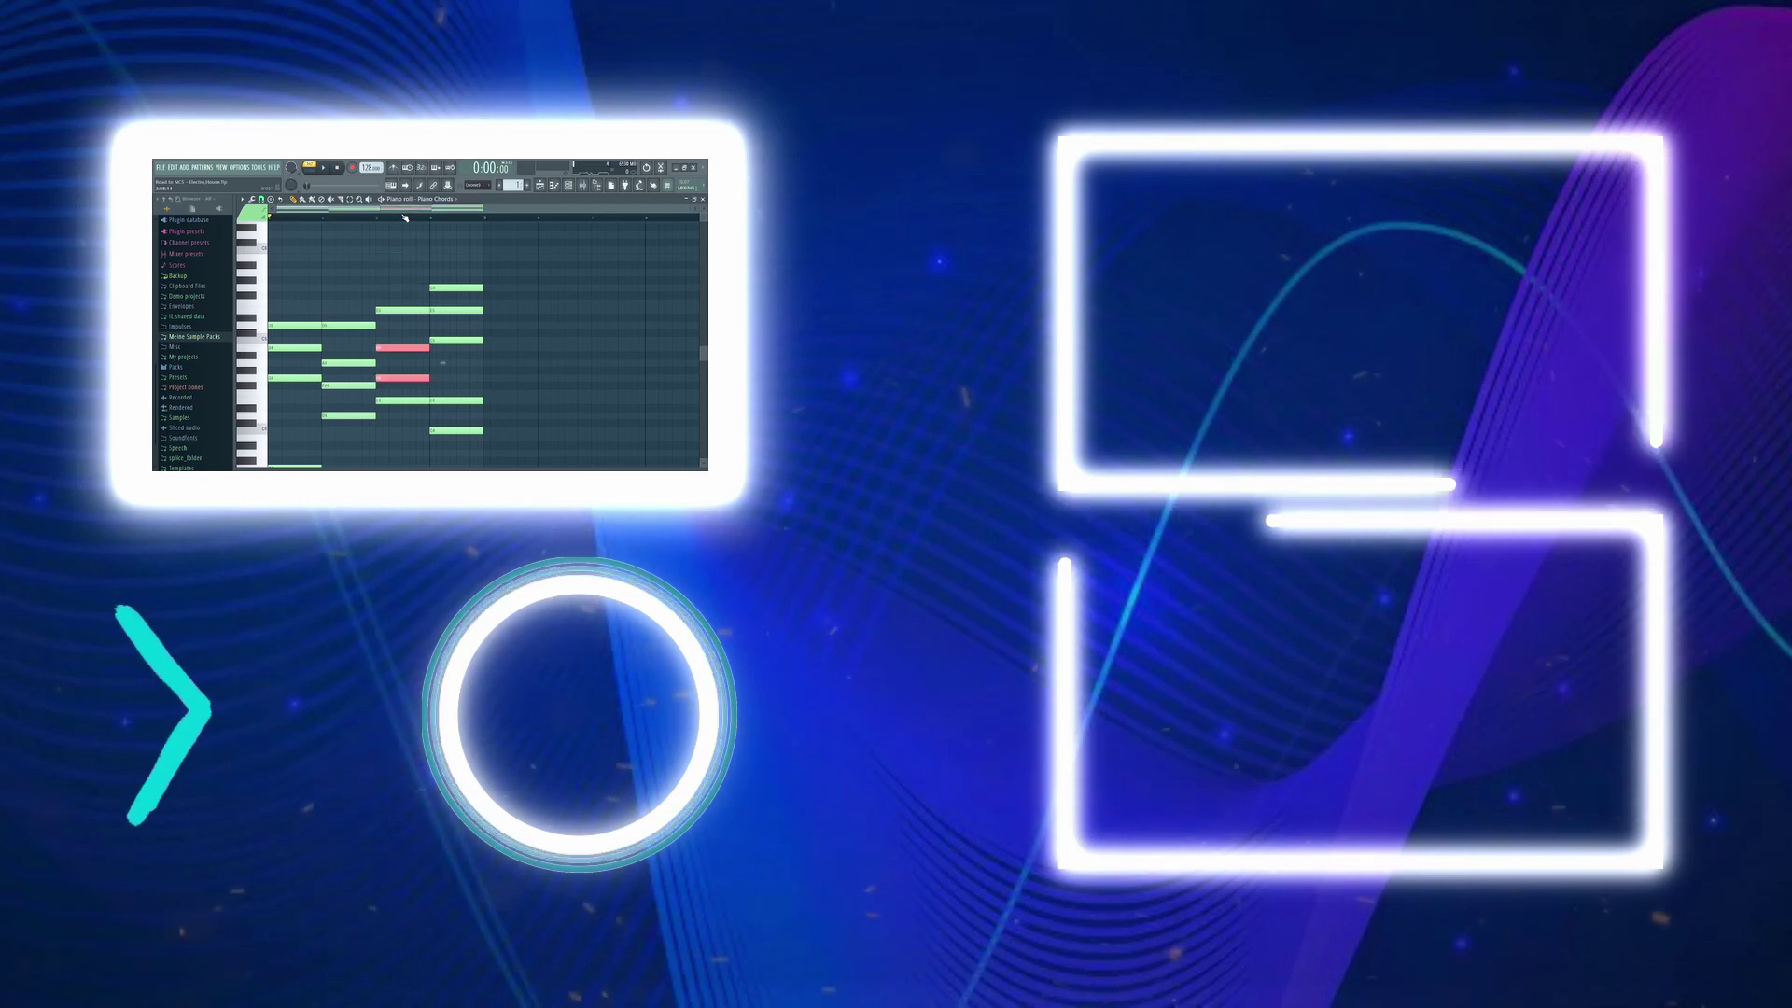
Select the chord's top note and lower it one octave with Ctrl+Down
scroll(439, 280, down, 1)
click(468, 266)
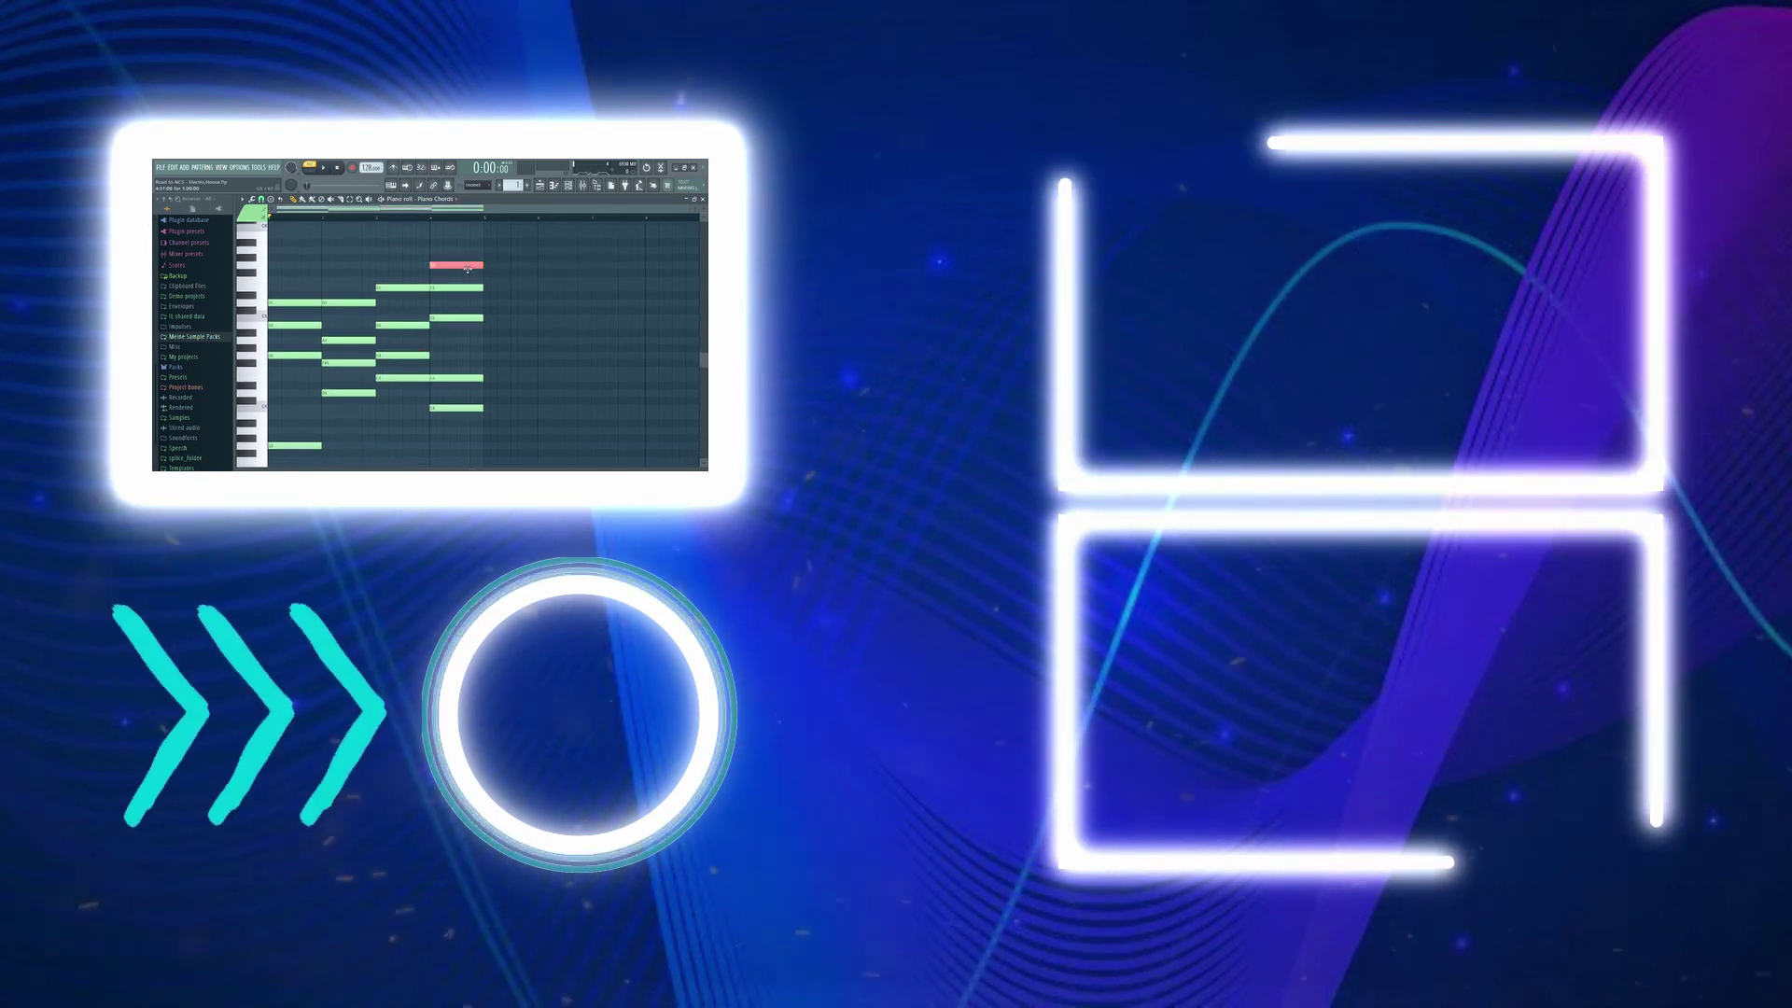
key(ctrl+Down)
scroll(467, 265, down, 1)
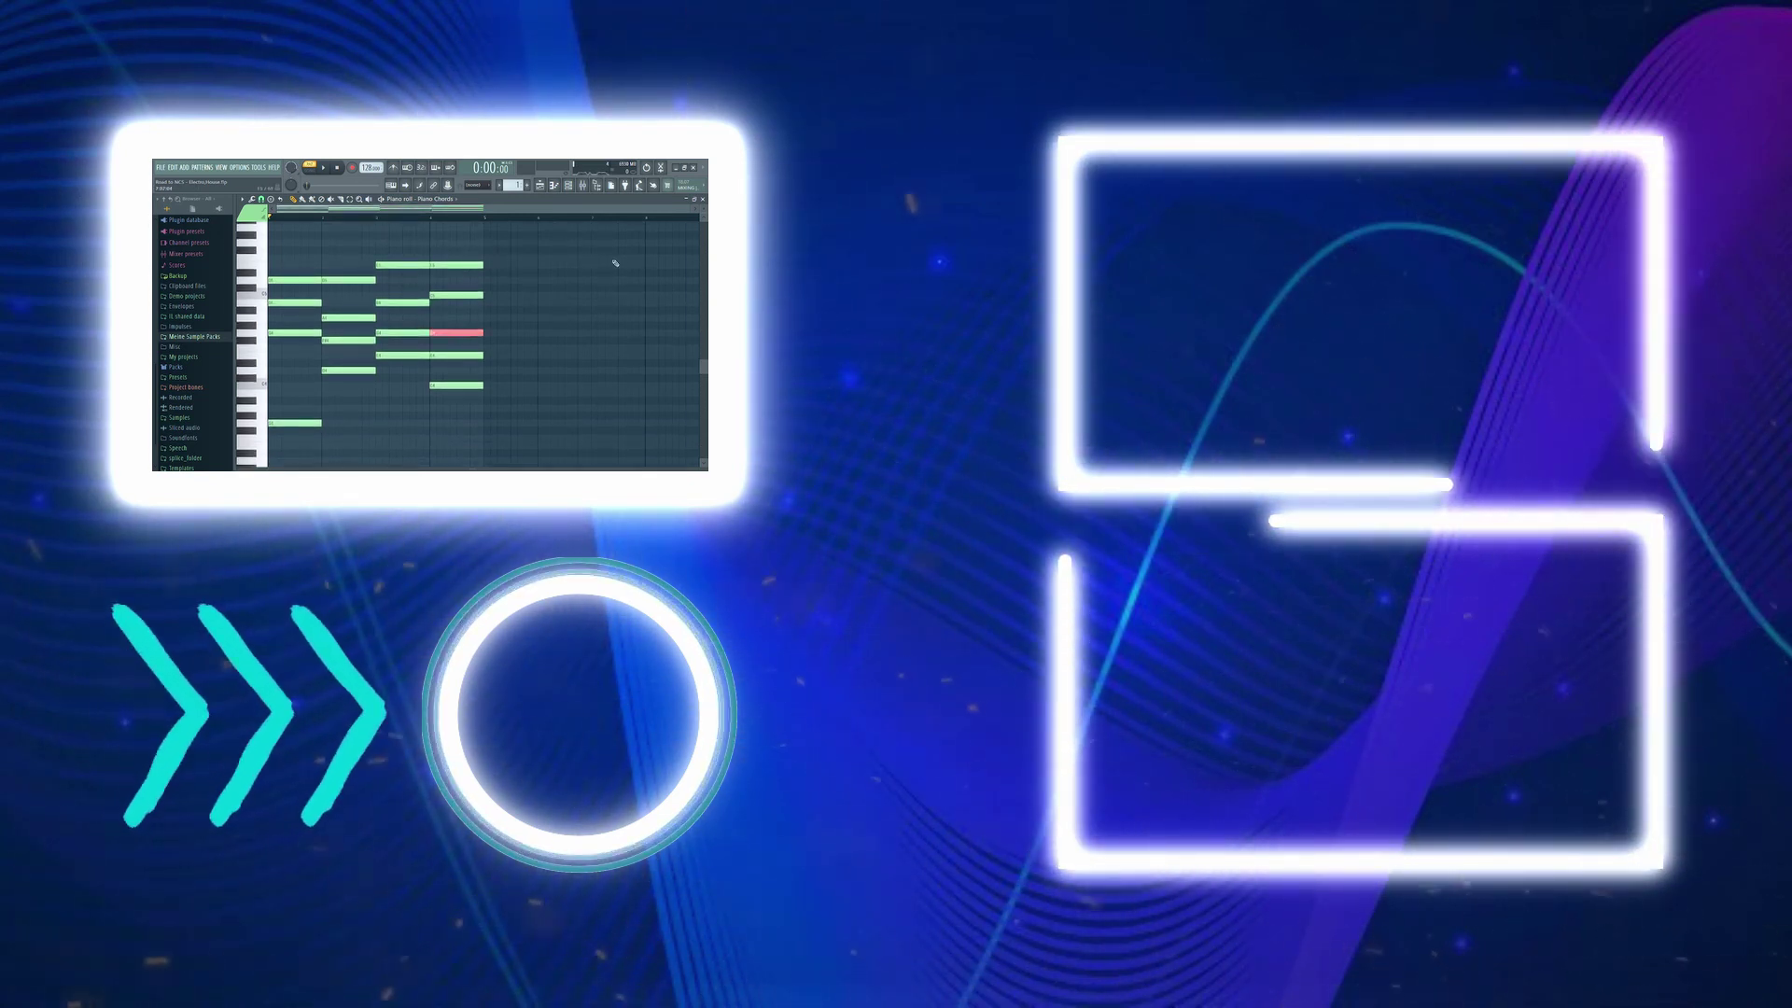